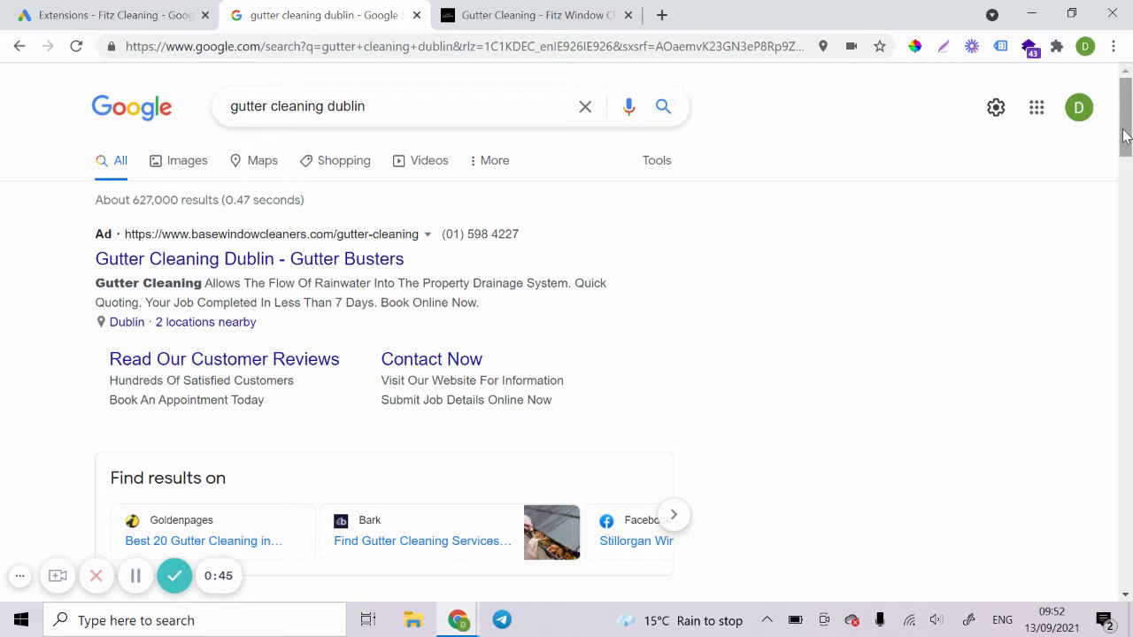
Step: Look through the Google search results for "gutter cleaning dublin"
drag(1125, 136, 1129, 292)
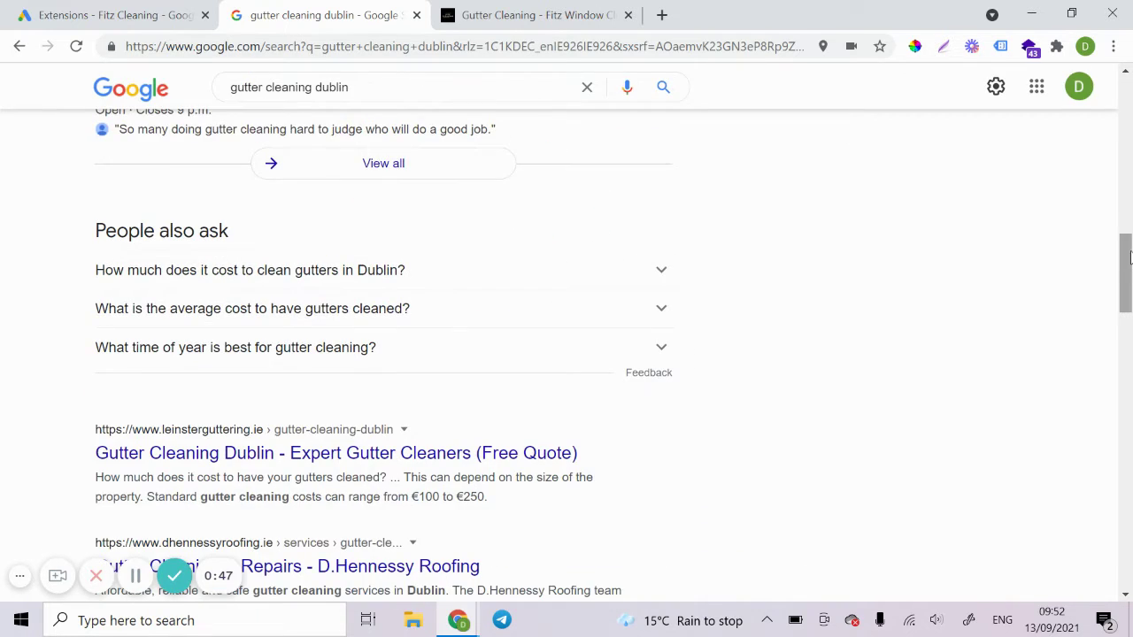
drag(1126, 263, 1132, 53)
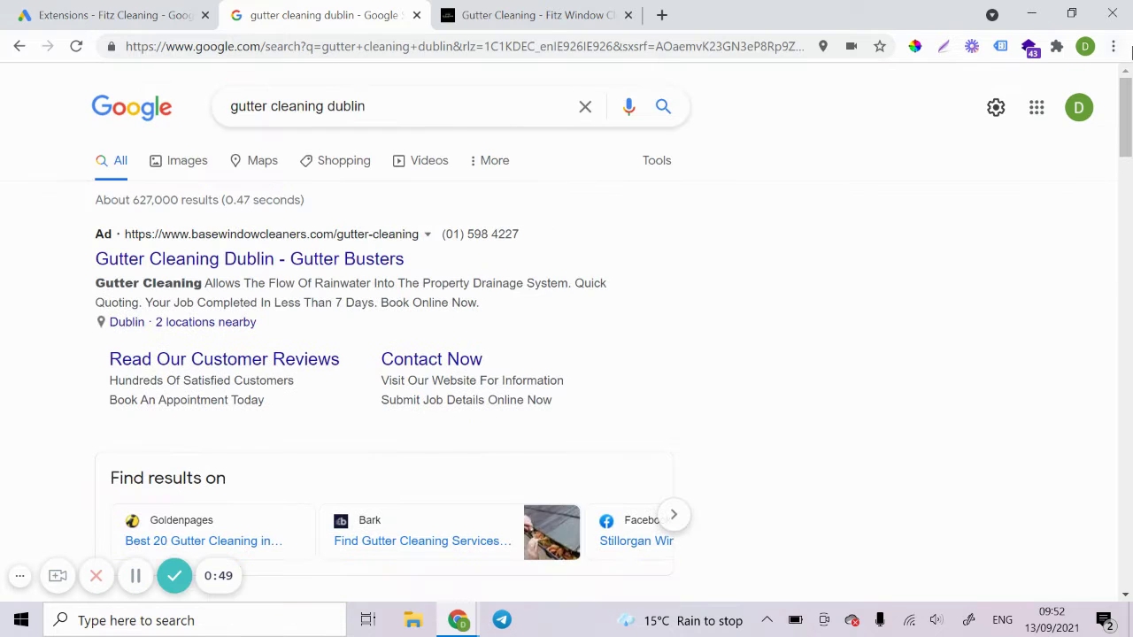
Step: Switch to Google Ads and review the extension types that can be added to the campaign, leaving without choosing one
click(79, 12)
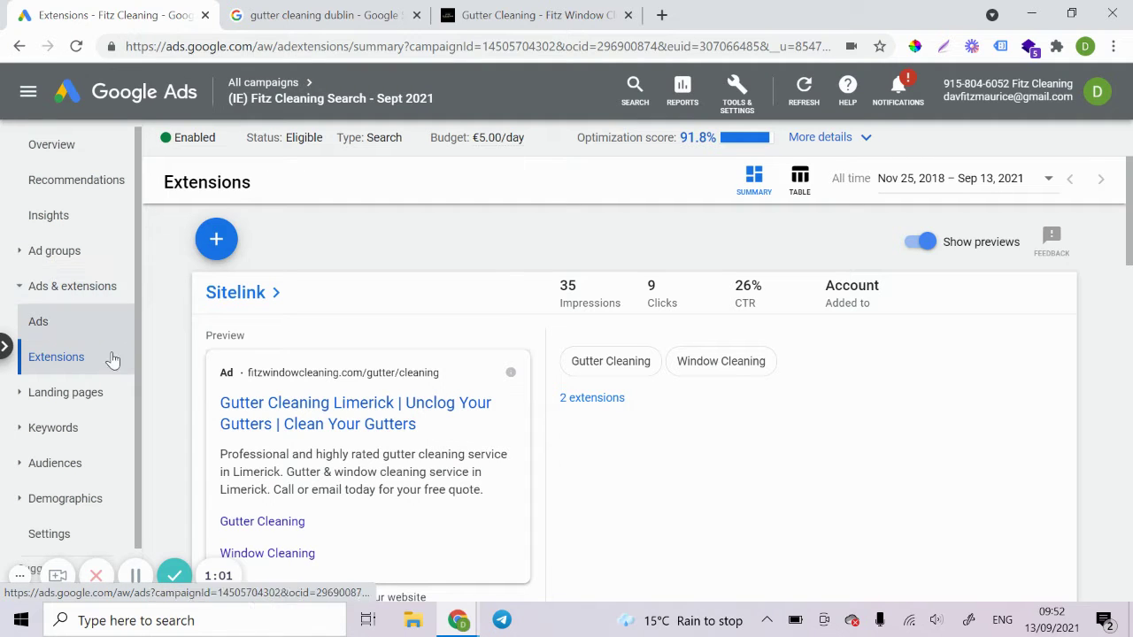
click(216, 240)
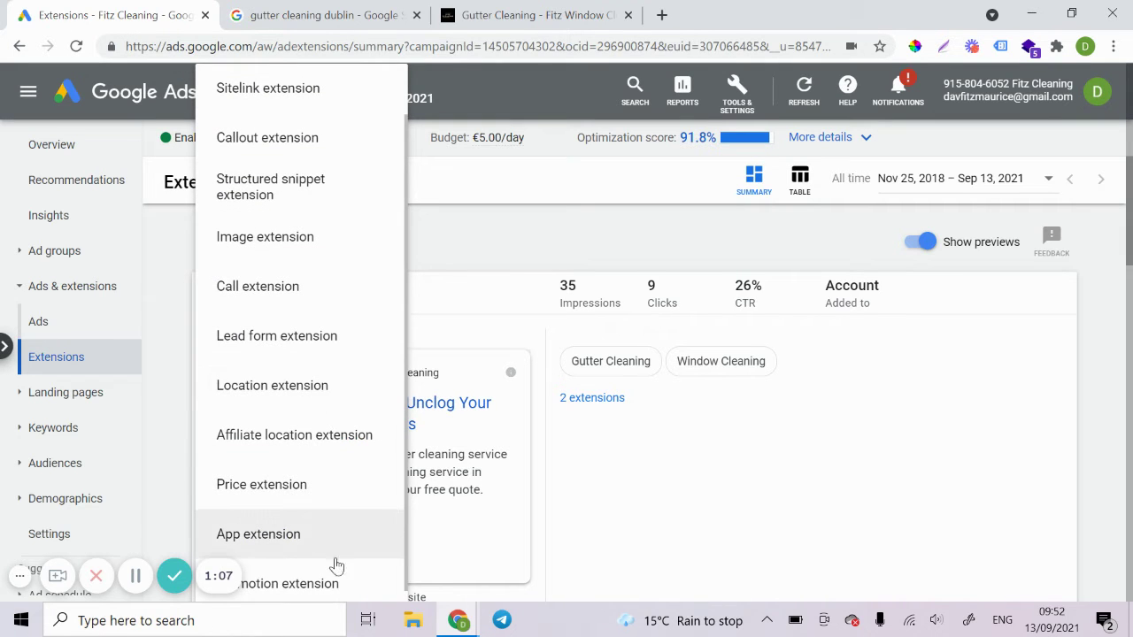
scroll(337, 556, down, 1)
scroll(319, 115, up, 1)
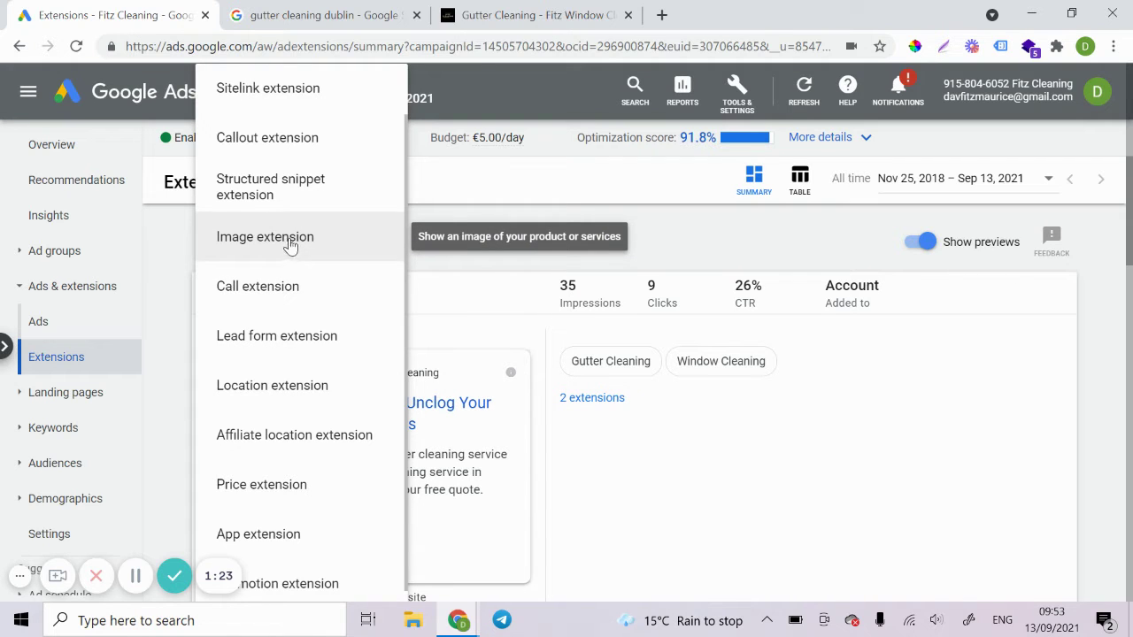
click(671, 232)
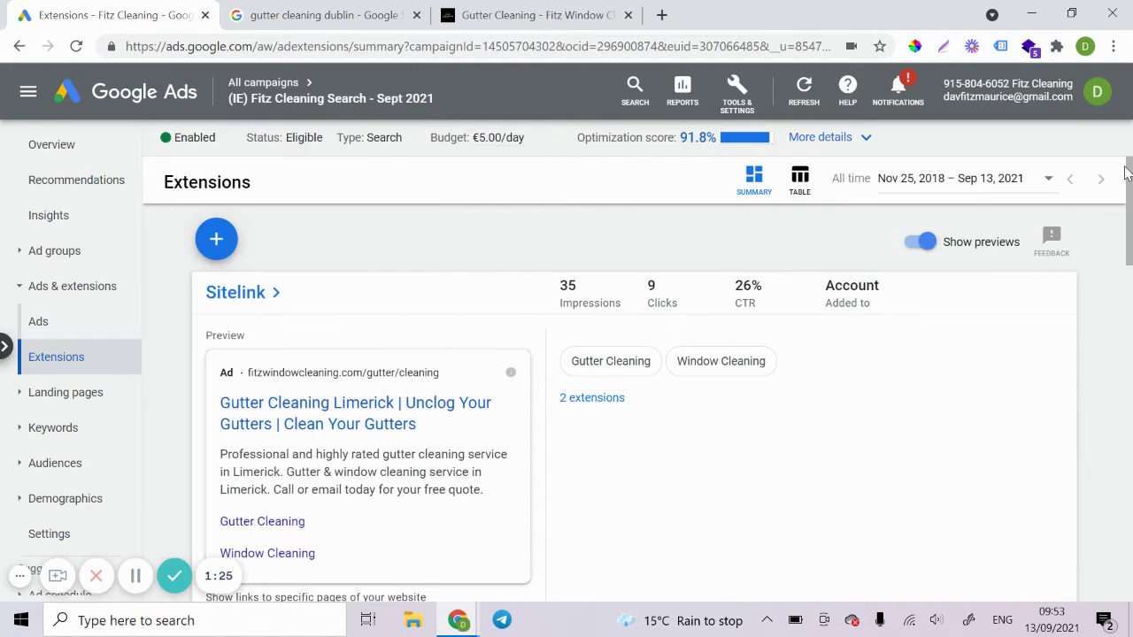
Step: Open the campaign's list of Sitelink extensions
scroll(1131, 193, down, 1)
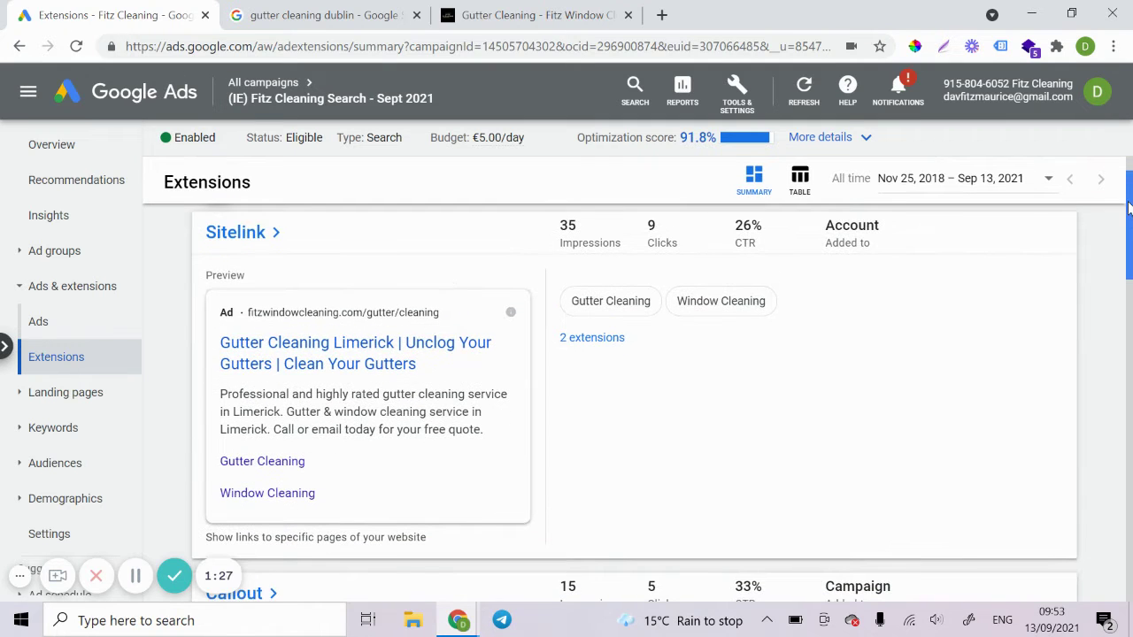
click(259, 238)
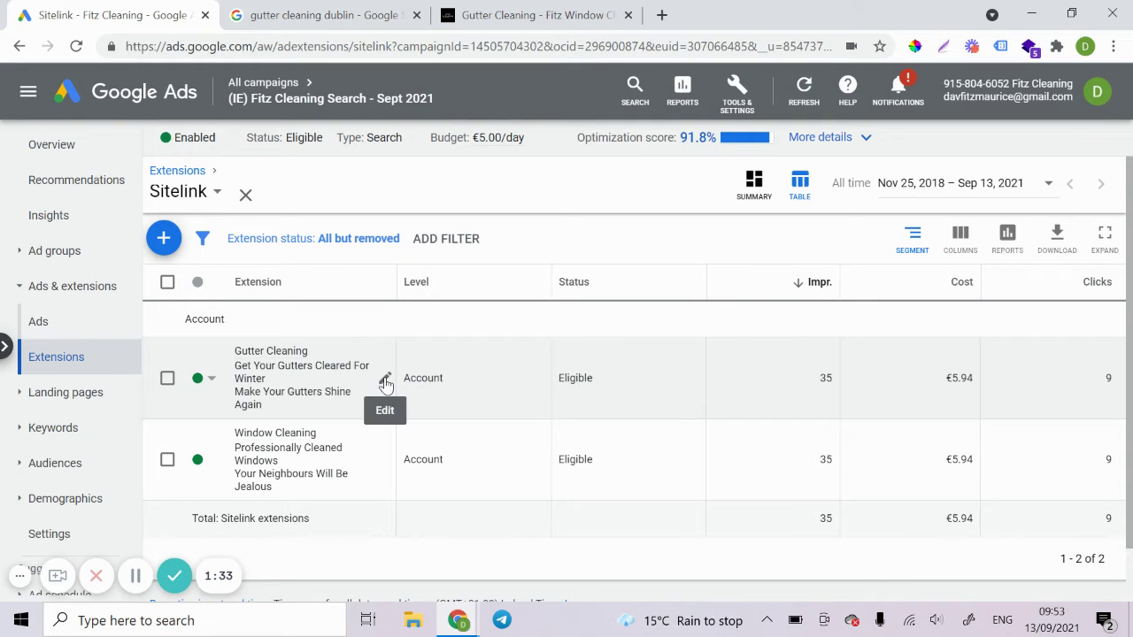
Step: Switch to the Fitz Cleaning website and open its home page to check its web address
click(513, 14)
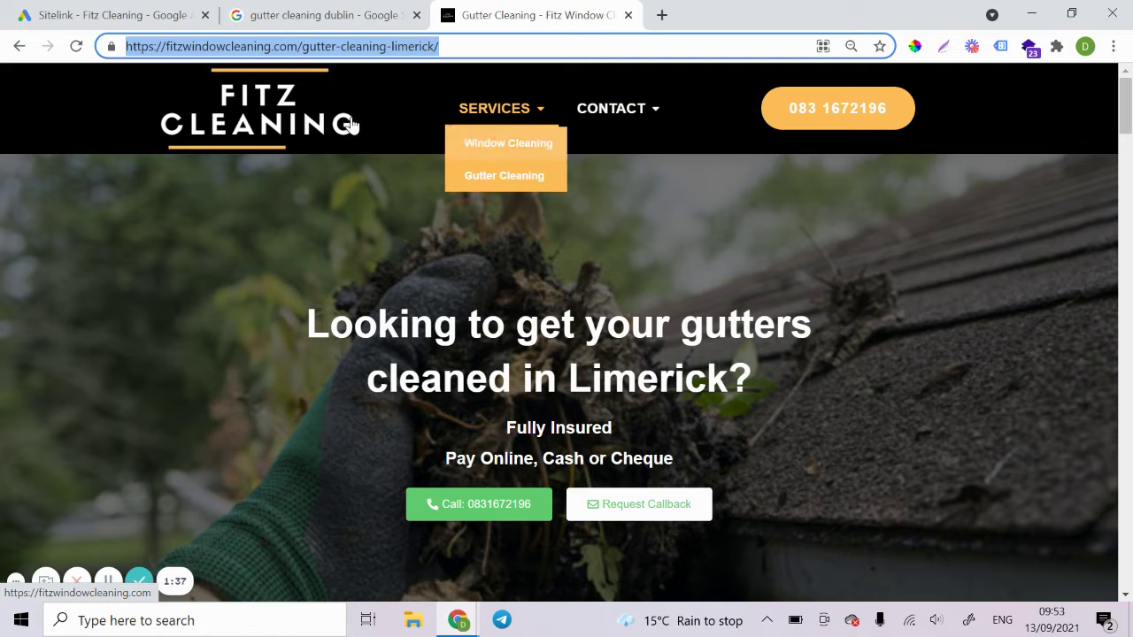
click(270, 127)
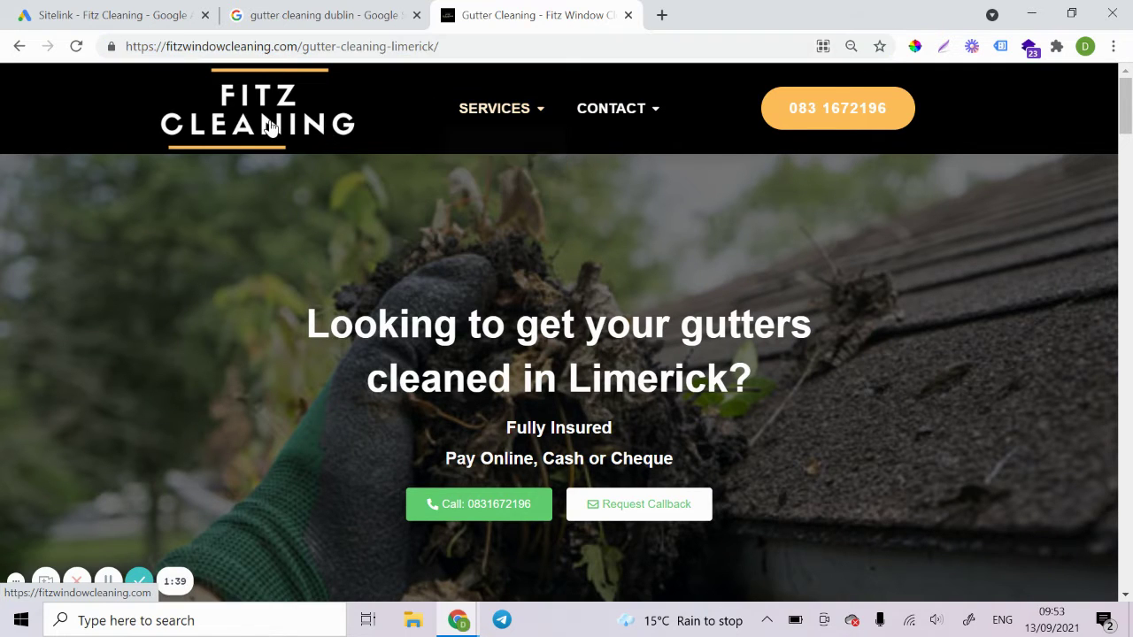
click(270, 126)
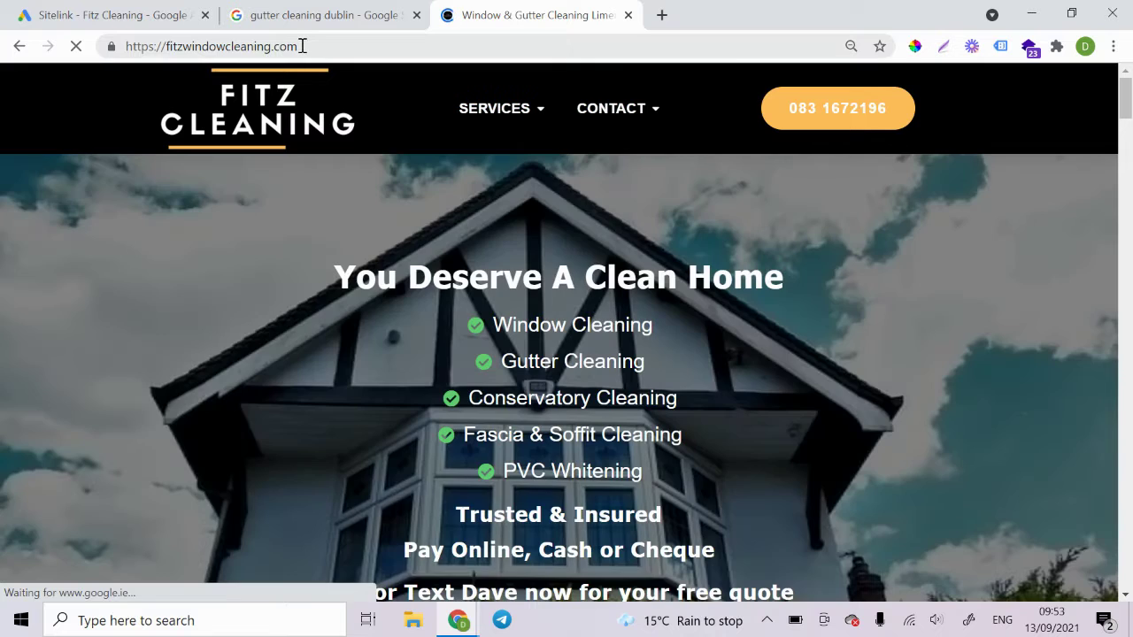
drag(301, 45, 121, 59)
click(348, 45)
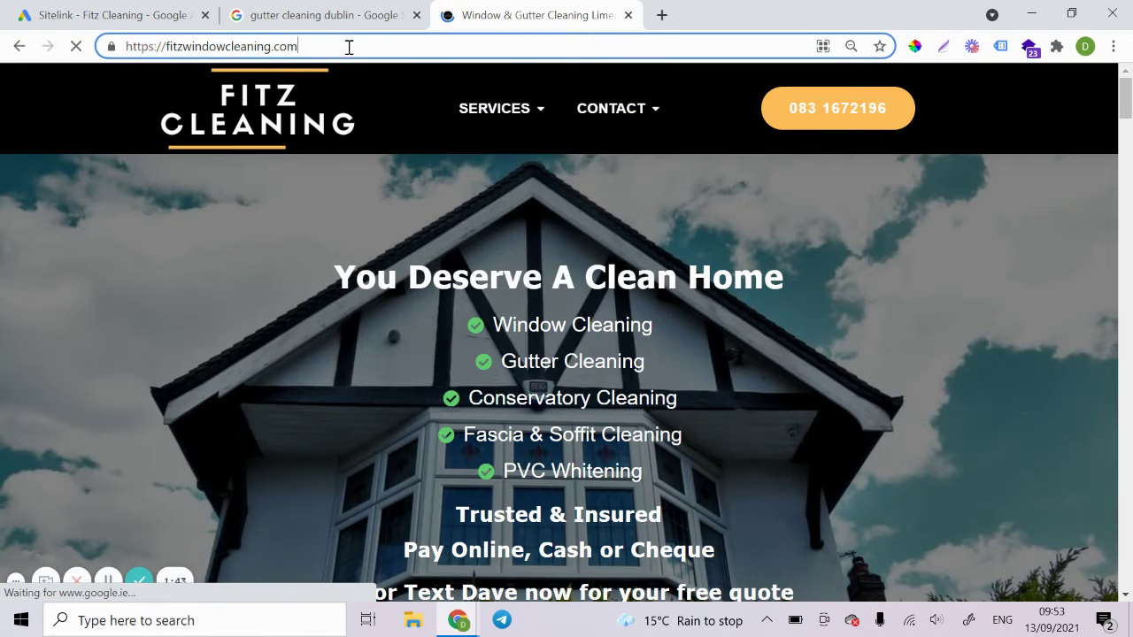
Step: Open the website's Window Cleaning service page and copy its URL
click(514, 124)
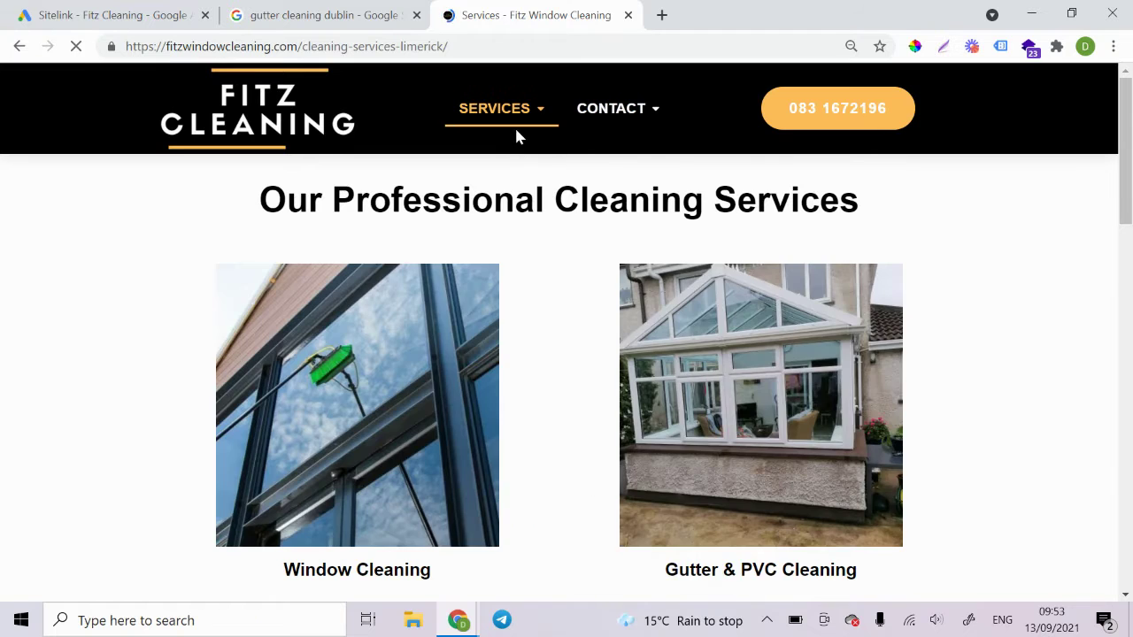
mouse_move(516, 117)
click(514, 147)
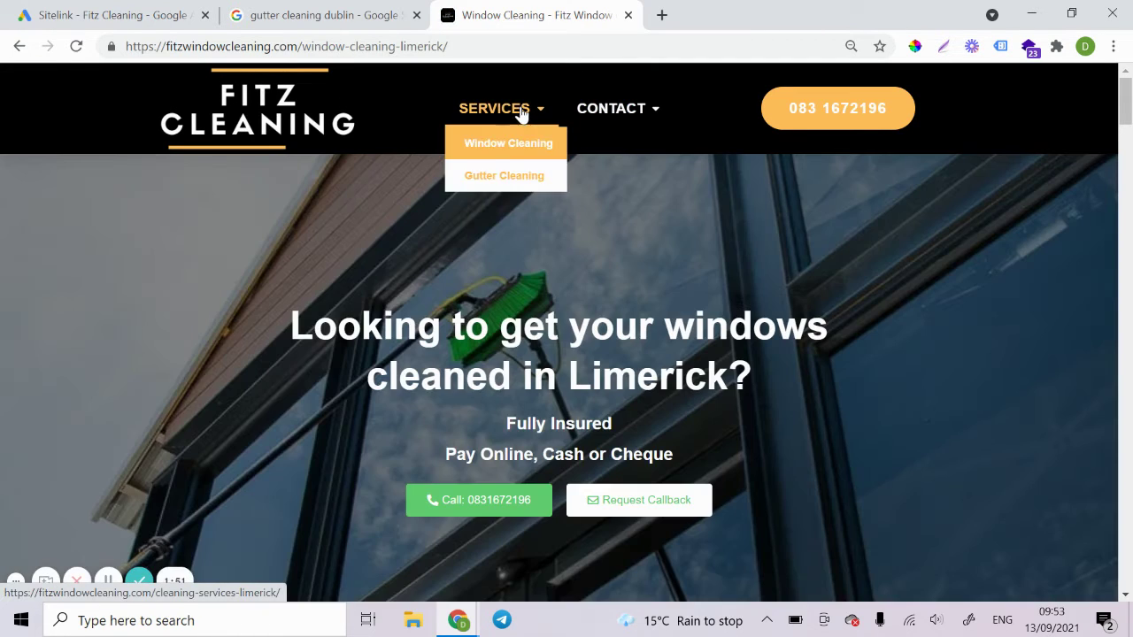
click(506, 177)
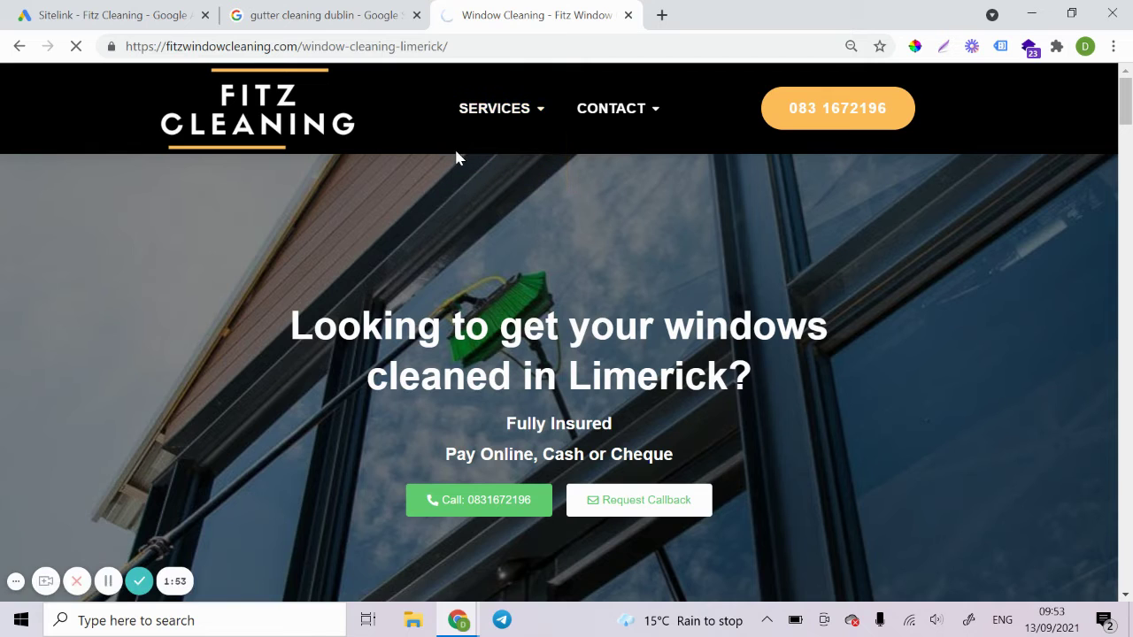
click(460, 47)
right_click(423, 50)
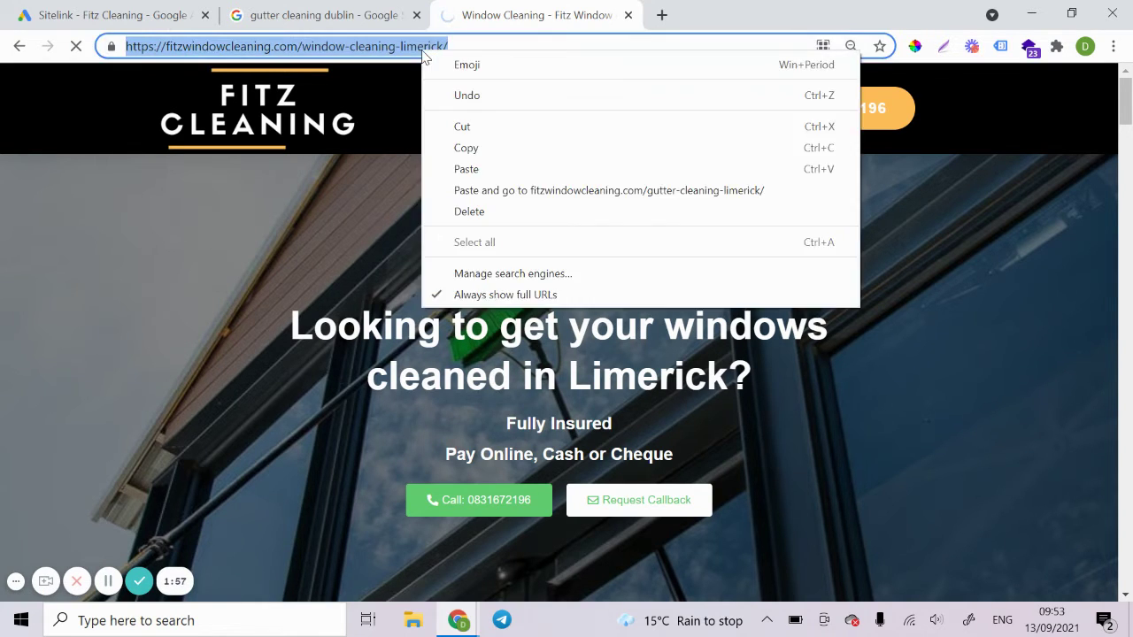
click(491, 145)
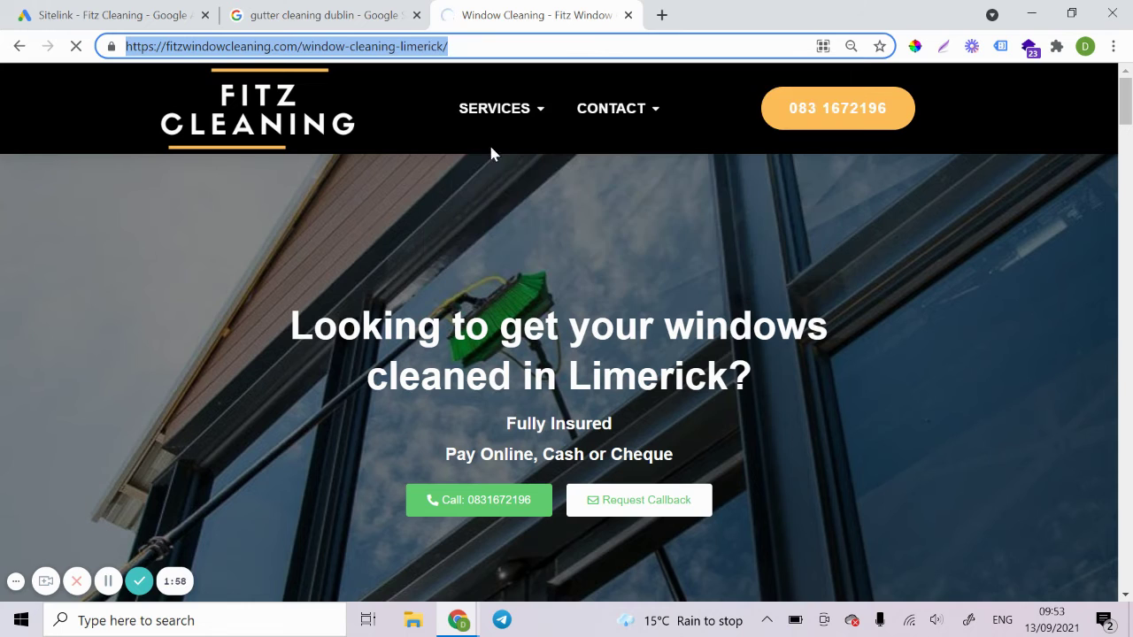
click(133, 15)
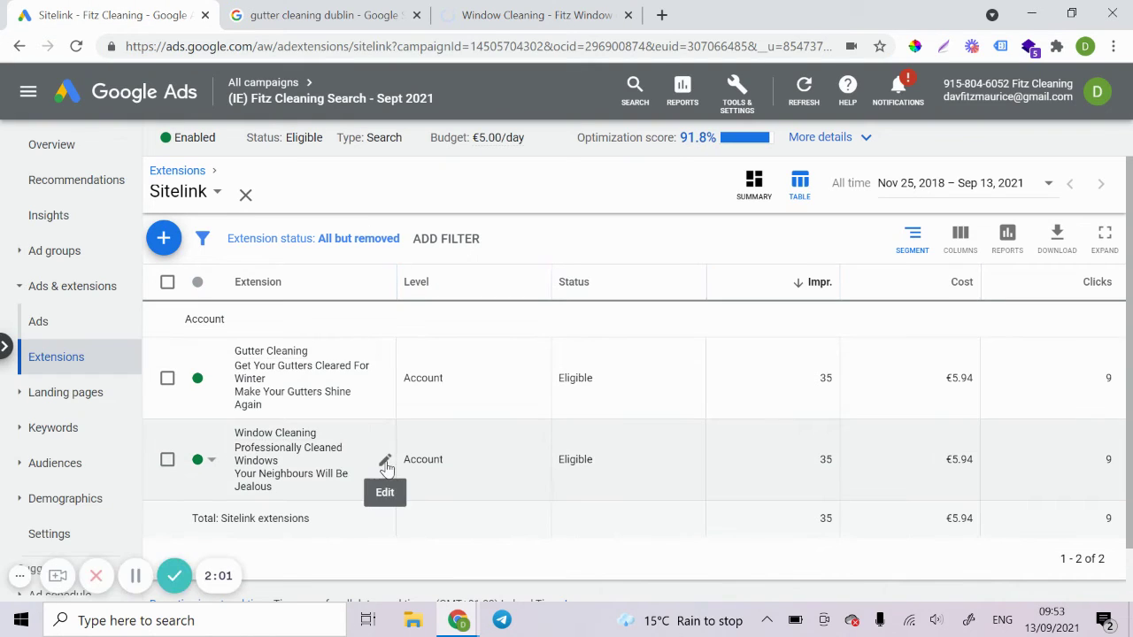
click(384, 458)
click(272, 455)
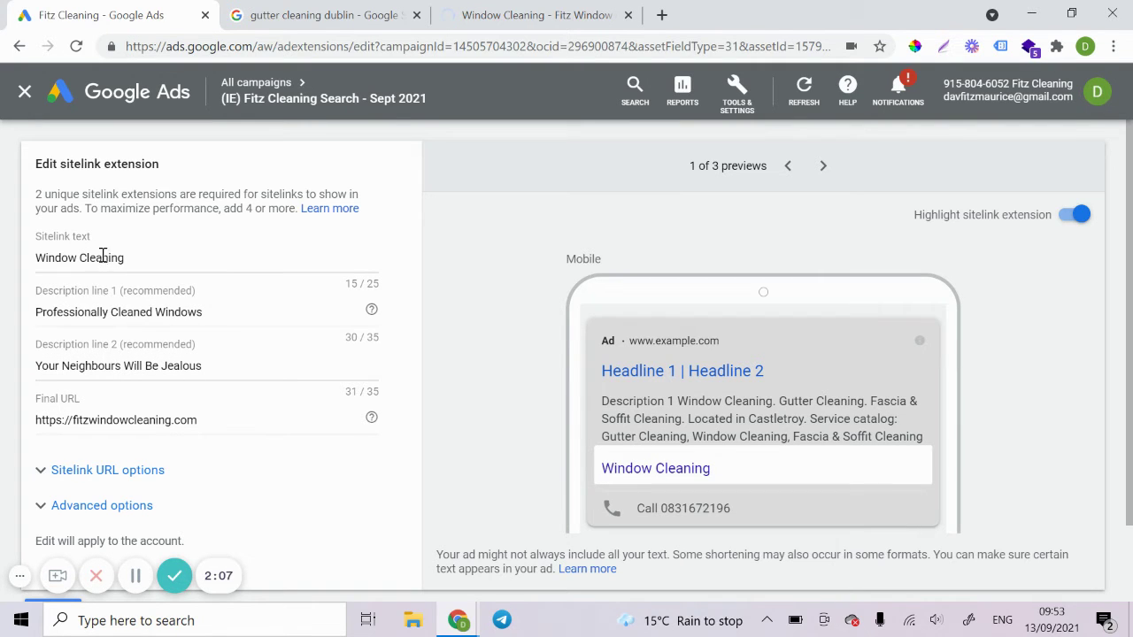
drag(206, 421, 34, 423)
right_click(81, 412)
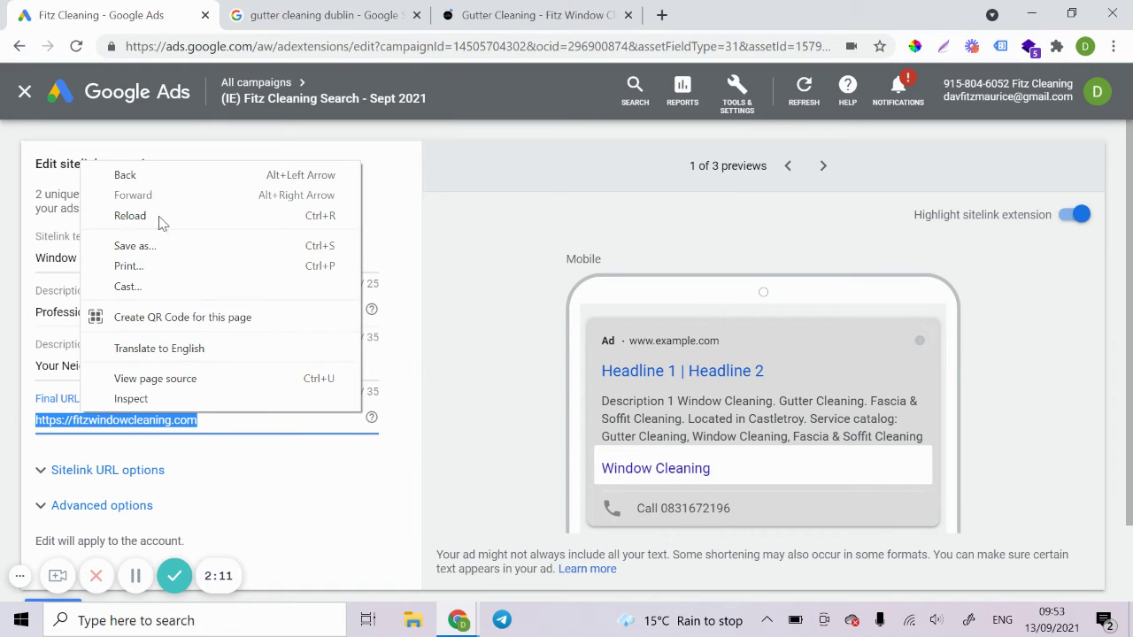
click(211, 423)
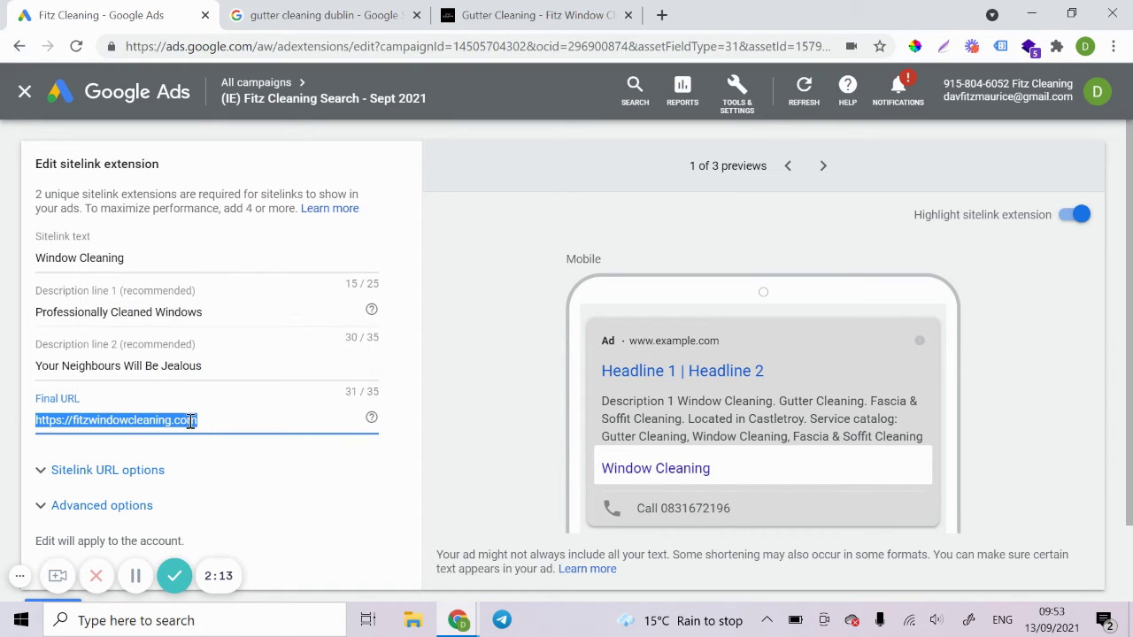
right_click(191, 421)
click(244, 230)
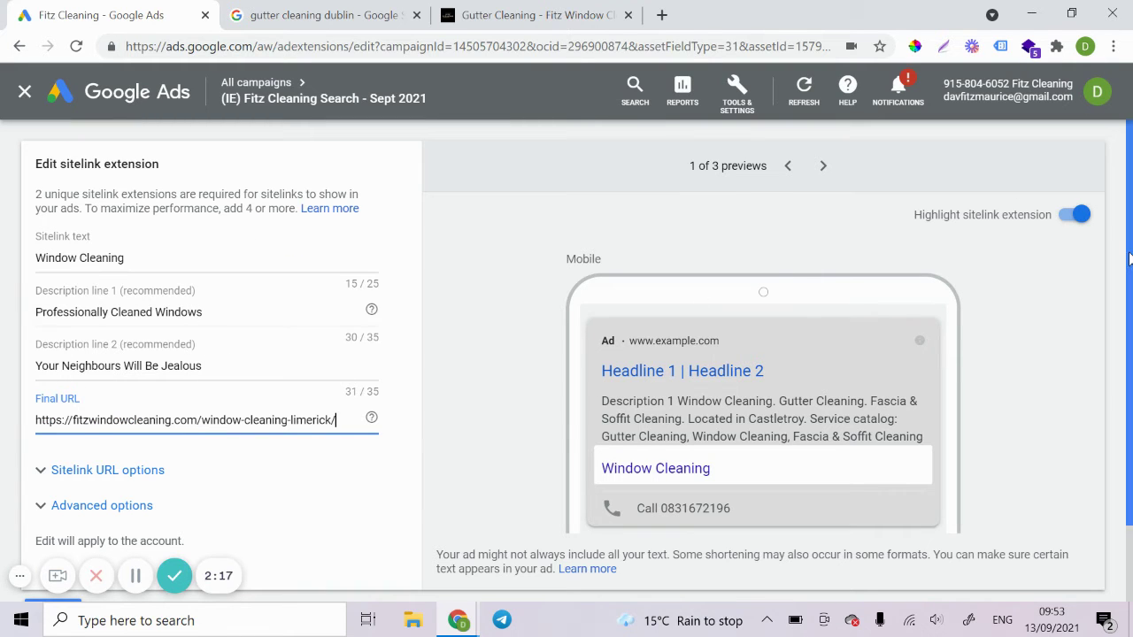
scroll(1130, 257, down, 1)
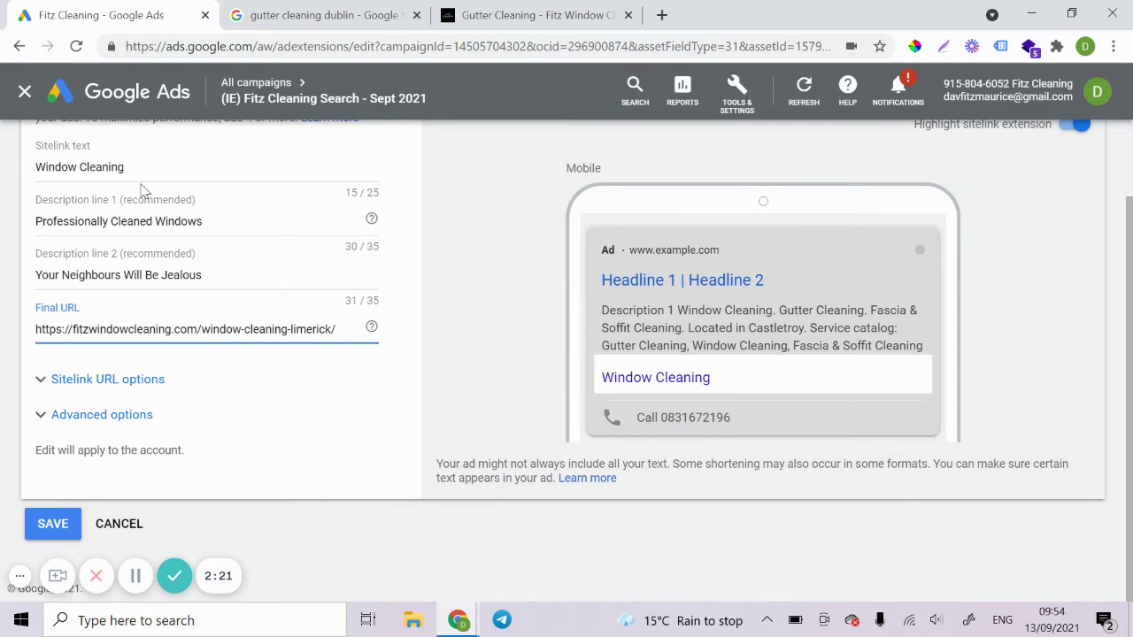
click(50, 524)
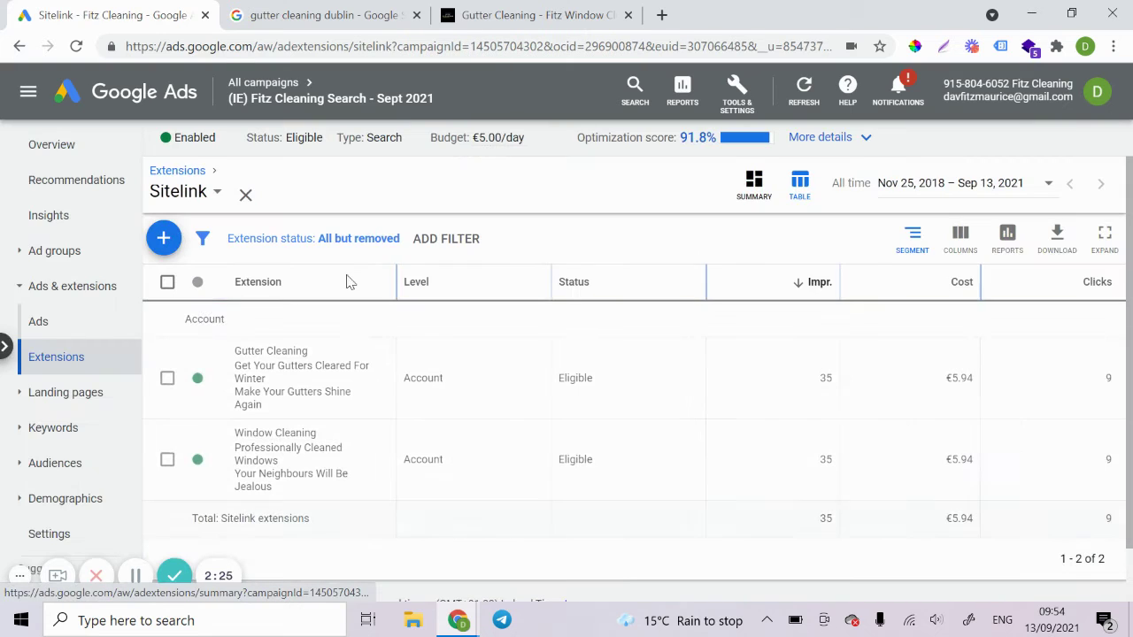
Step: Return to the extensions summary and open the Callout extensions to review the campaign's callout texts
click(183, 172)
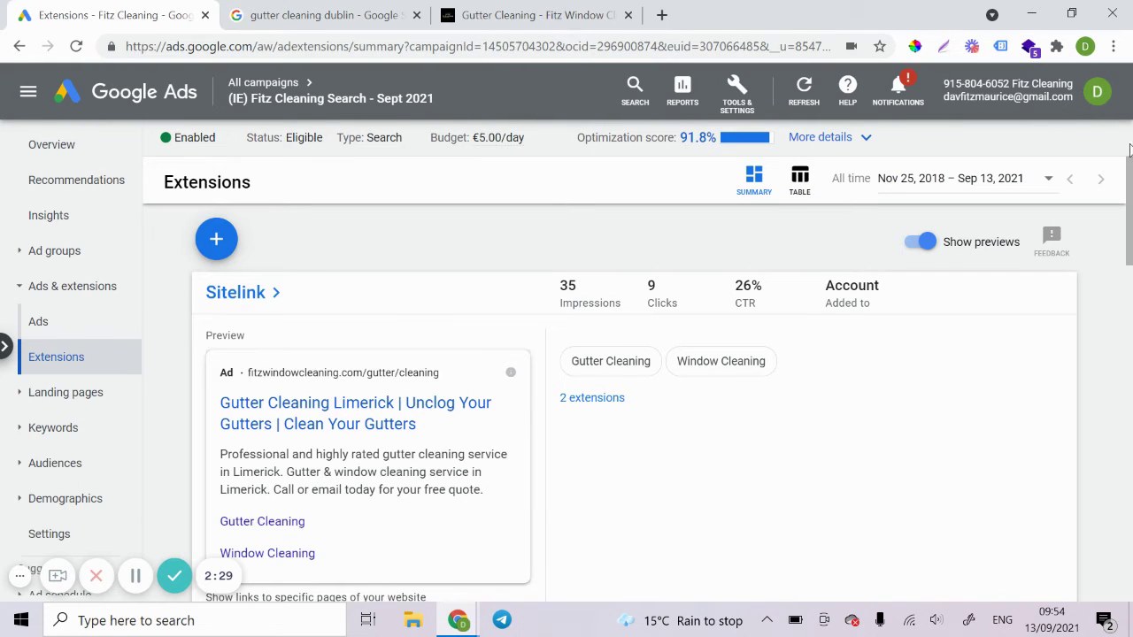
drag(1130, 177, 1129, 281)
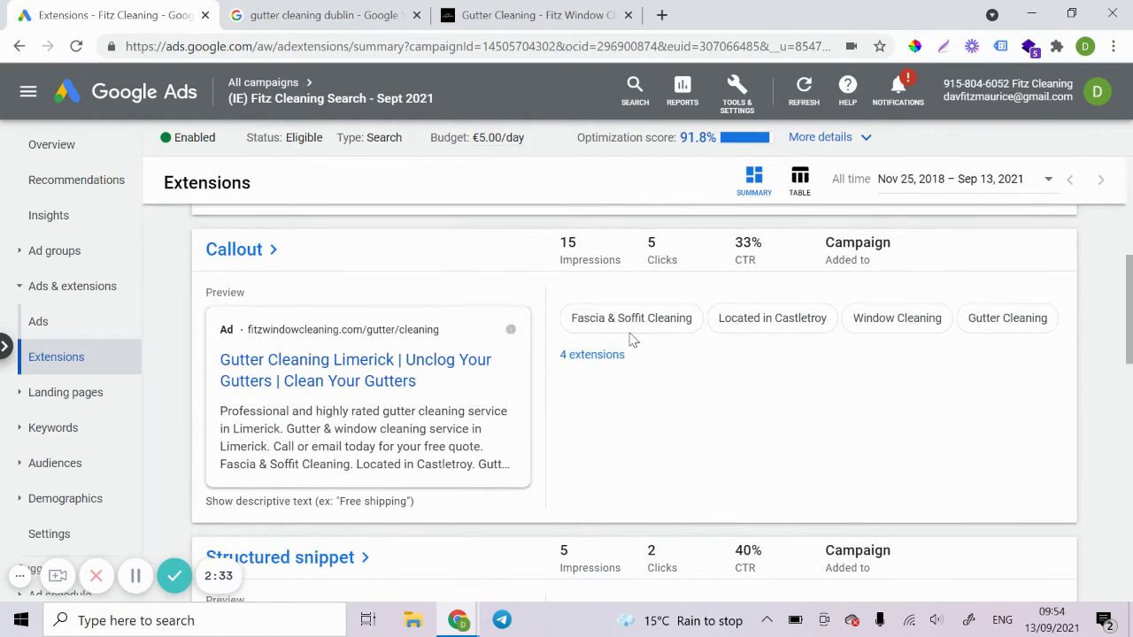
click(241, 253)
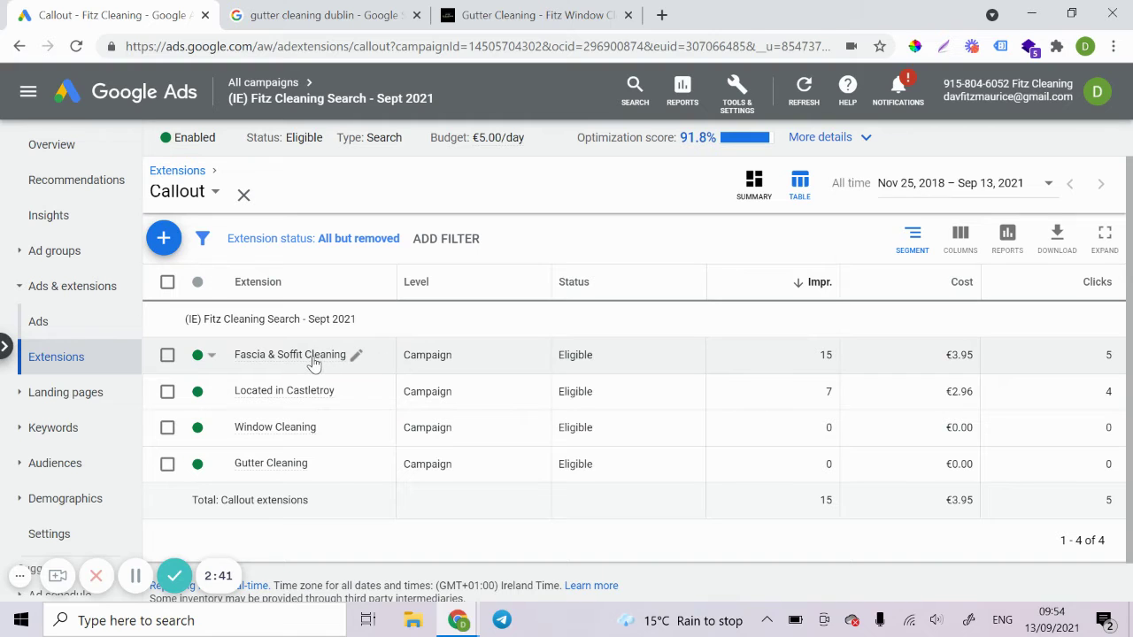
mouse_move(305, 397)
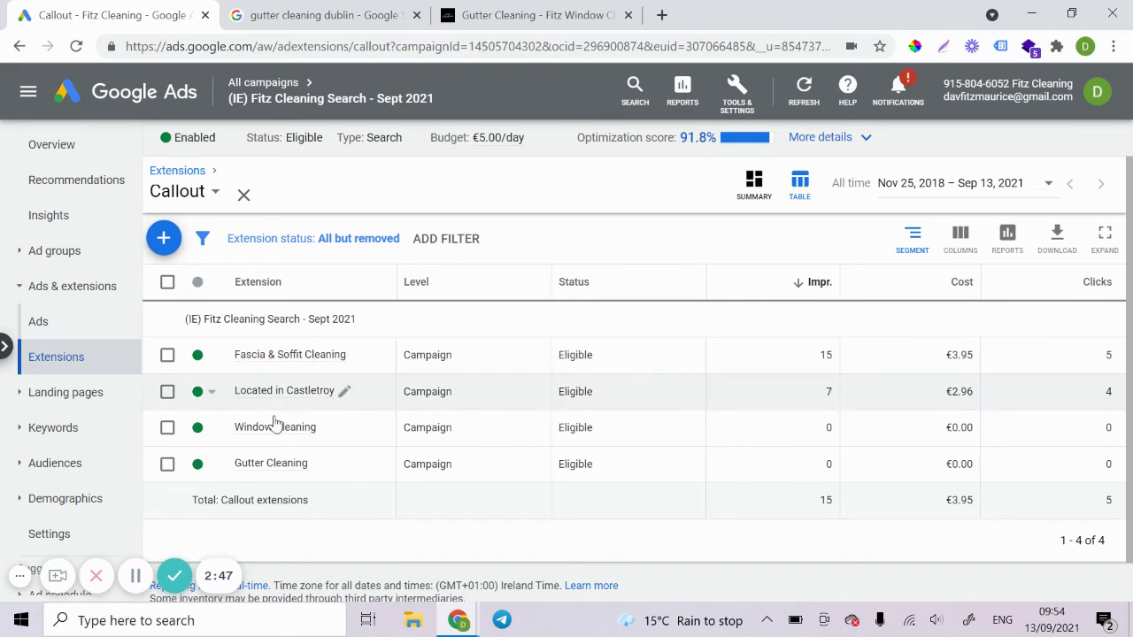
Step: Open the campaign's structured snippet for editing, review its Service catalog header and values, and return to the extensions summary without changes
click(179, 172)
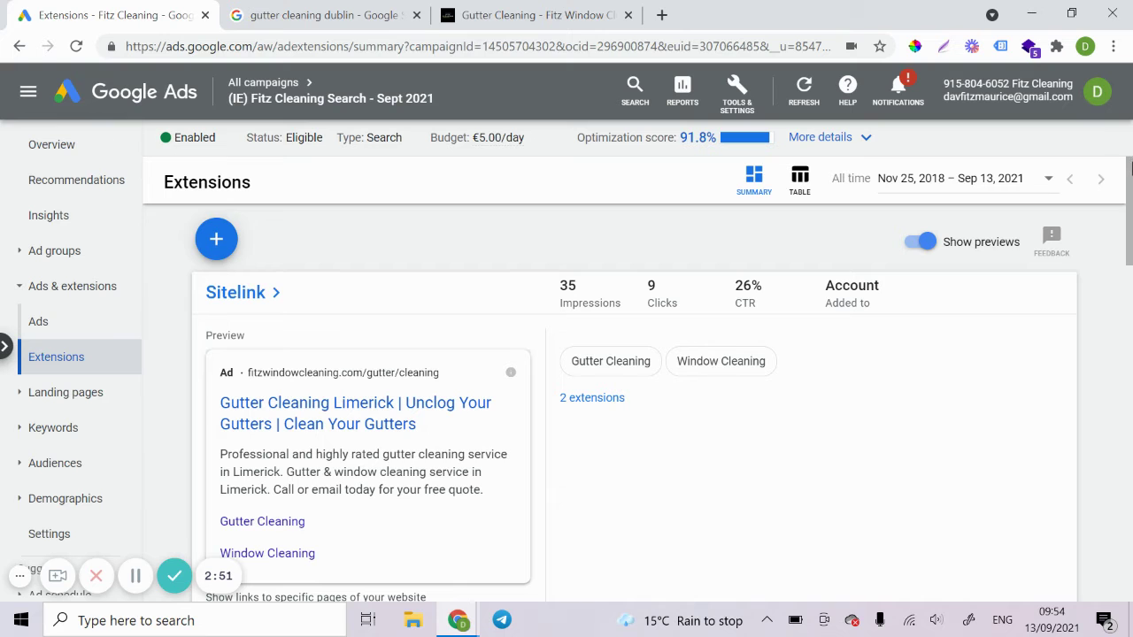
drag(1129, 168, 1129, 365)
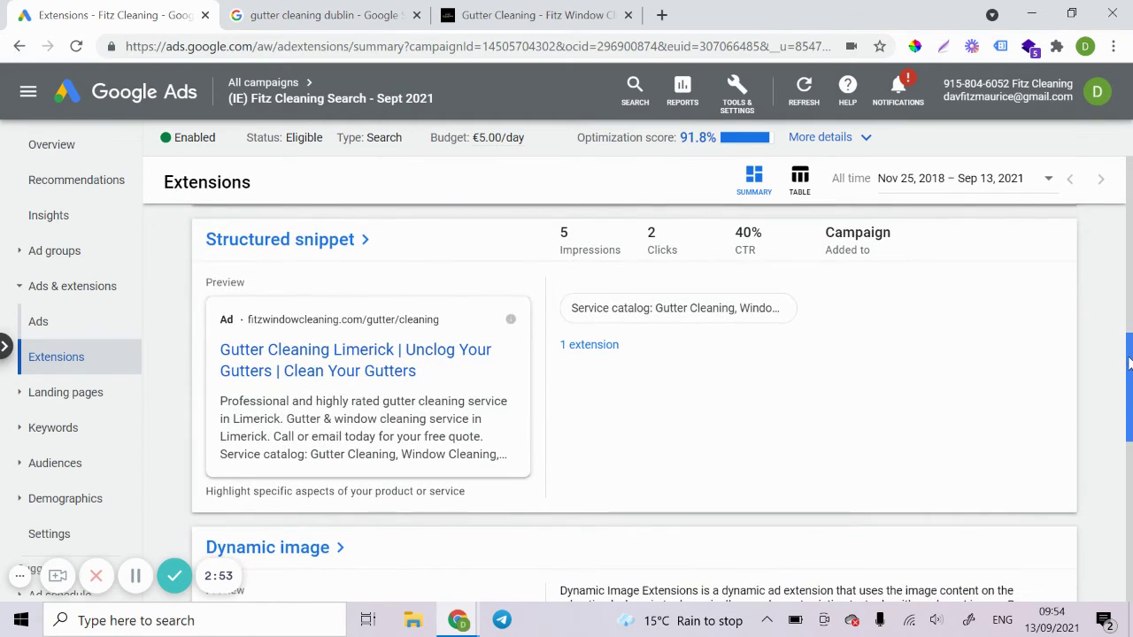
click(349, 253)
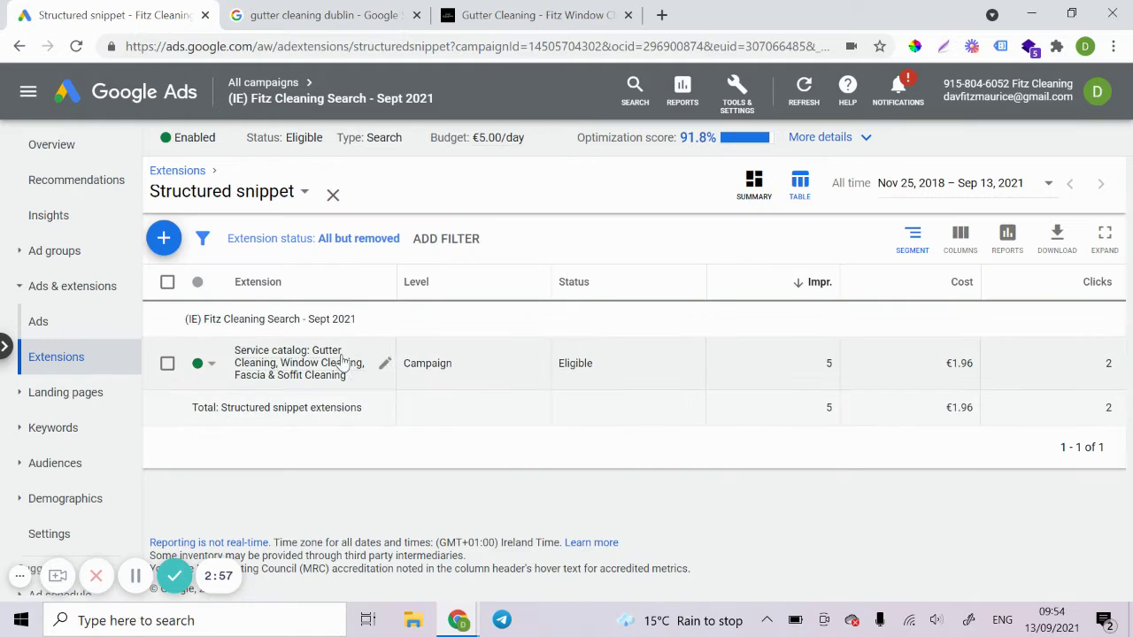
click(387, 368)
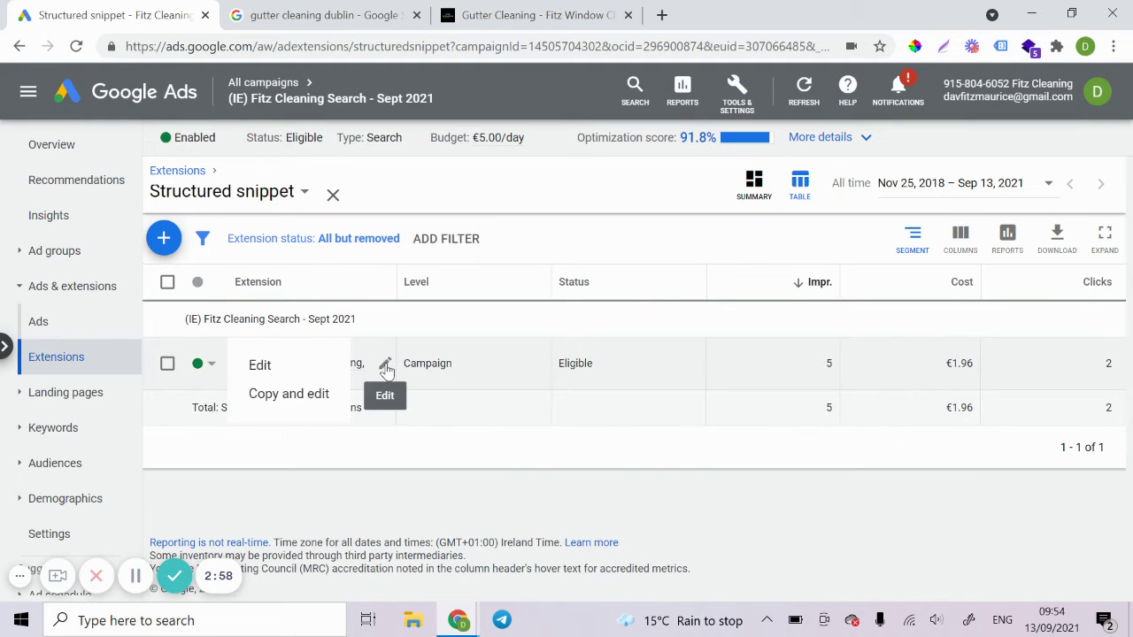
click(295, 371)
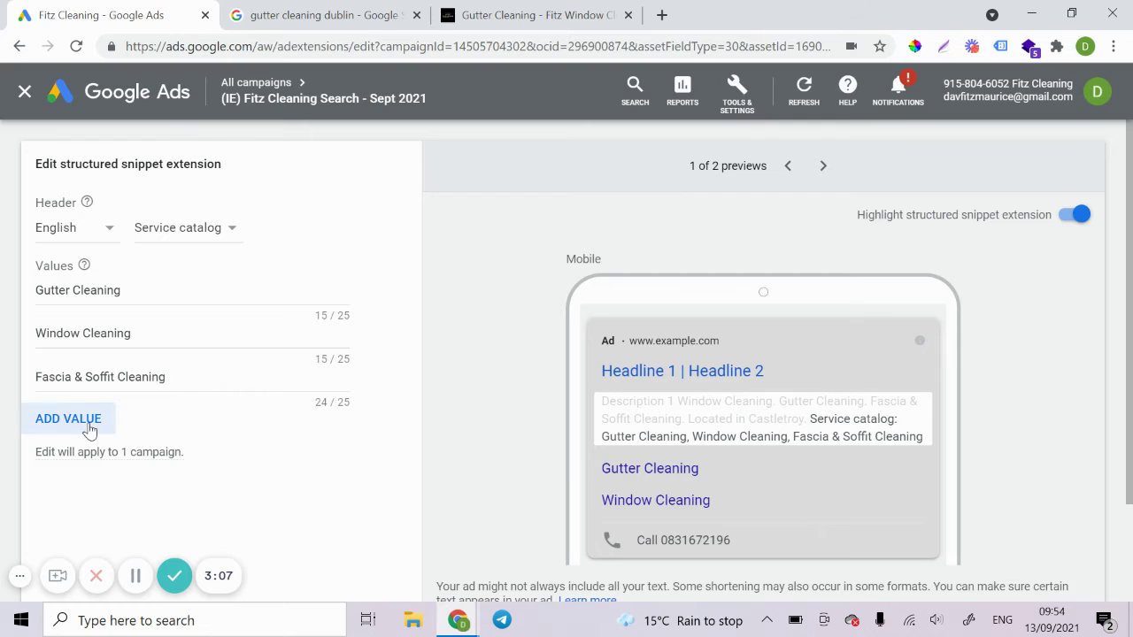
click(25, 95)
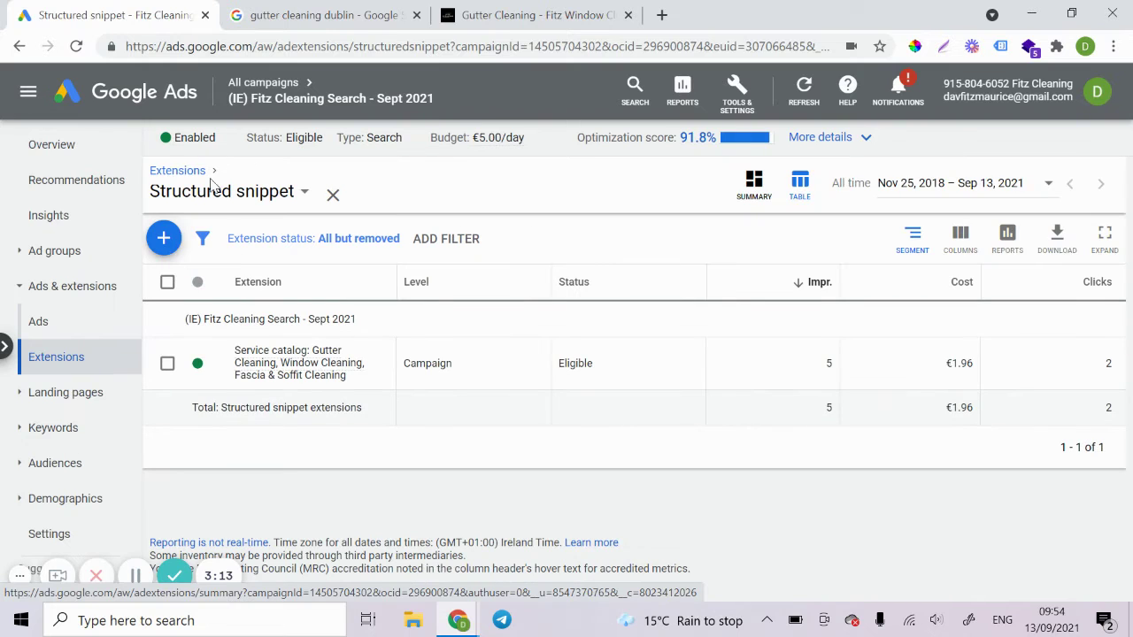
click(190, 172)
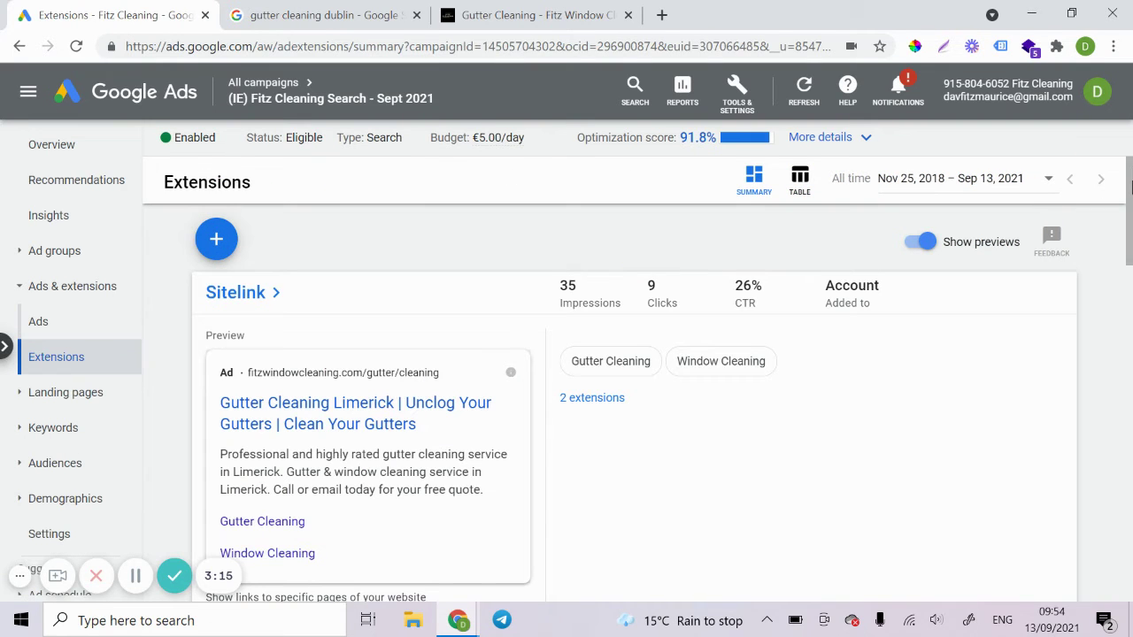
Step: Review the Dynamic image extensions, return to the extensions summary, and compare with the competitor ad in the gutter cleaning dublin search results
drag(1129, 184, 1130, 435)
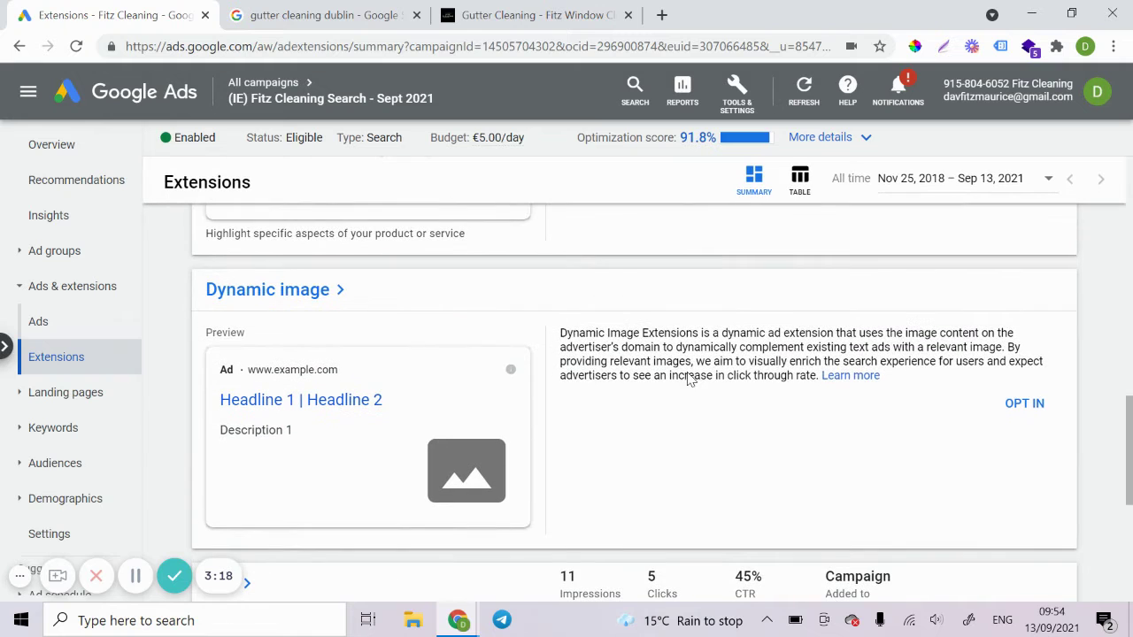
click(323, 295)
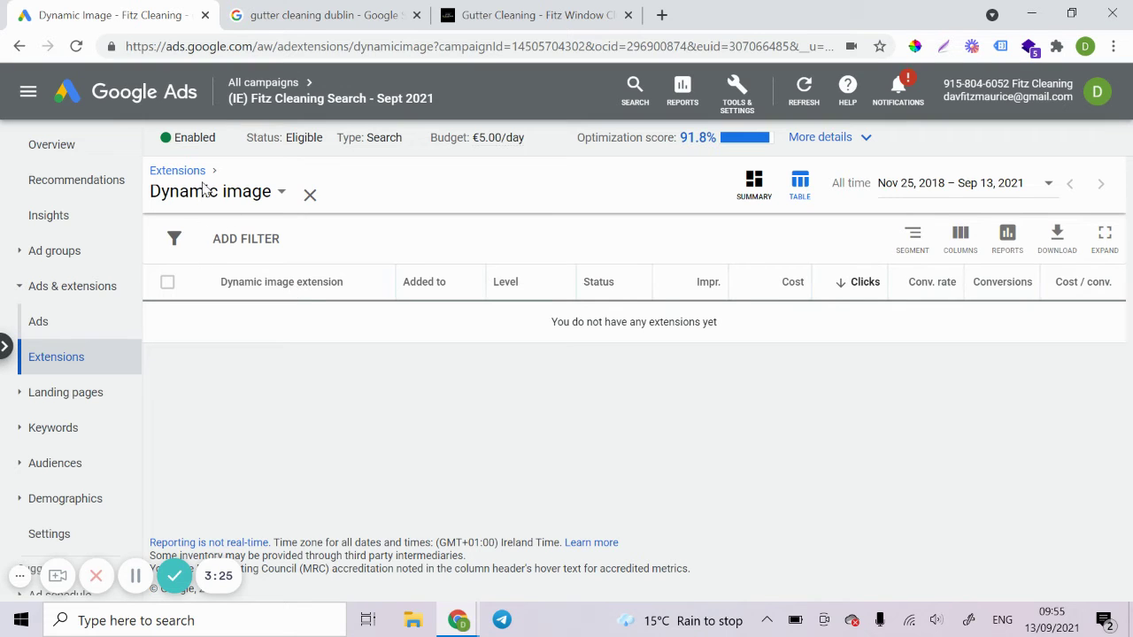
click(188, 174)
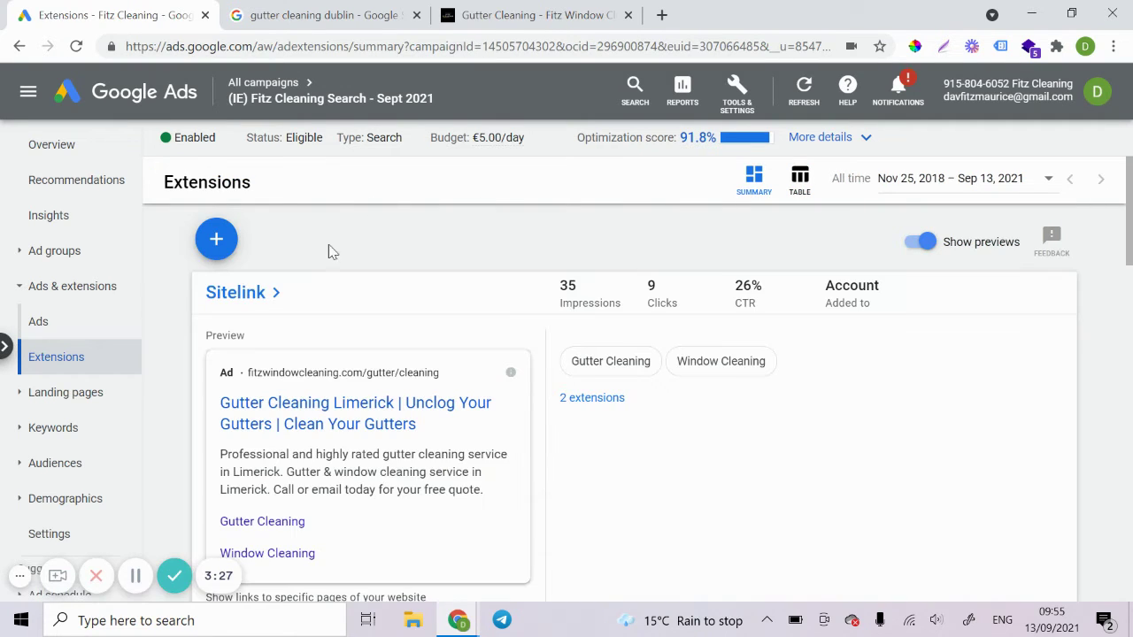
drag(1129, 217, 1120, 433)
scroll(1115, 450, down, 1)
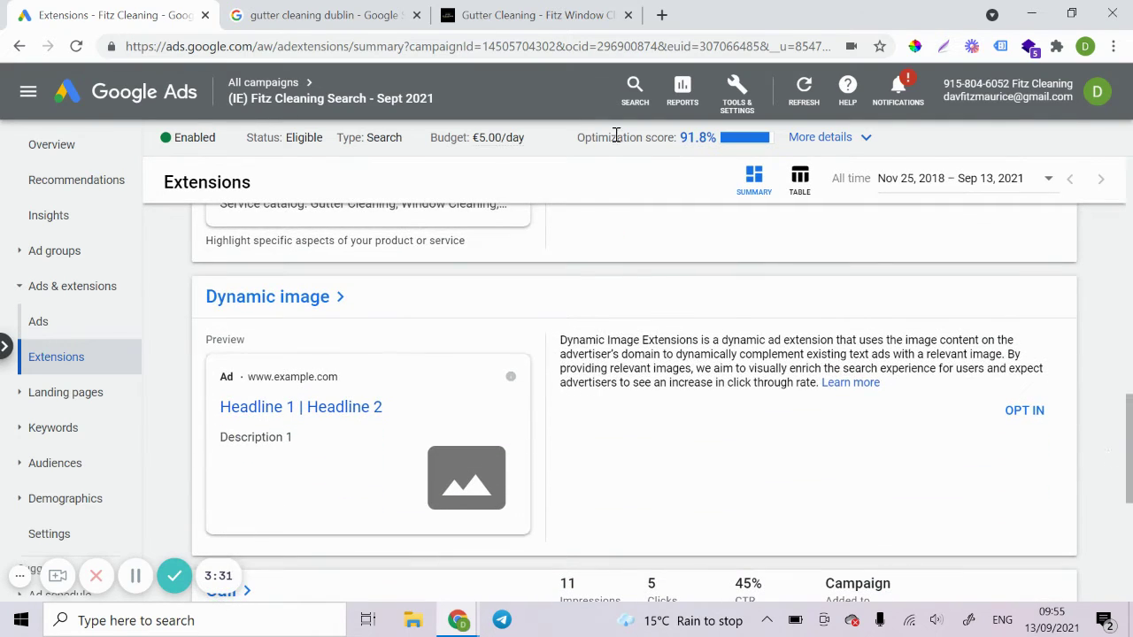
click(306, 18)
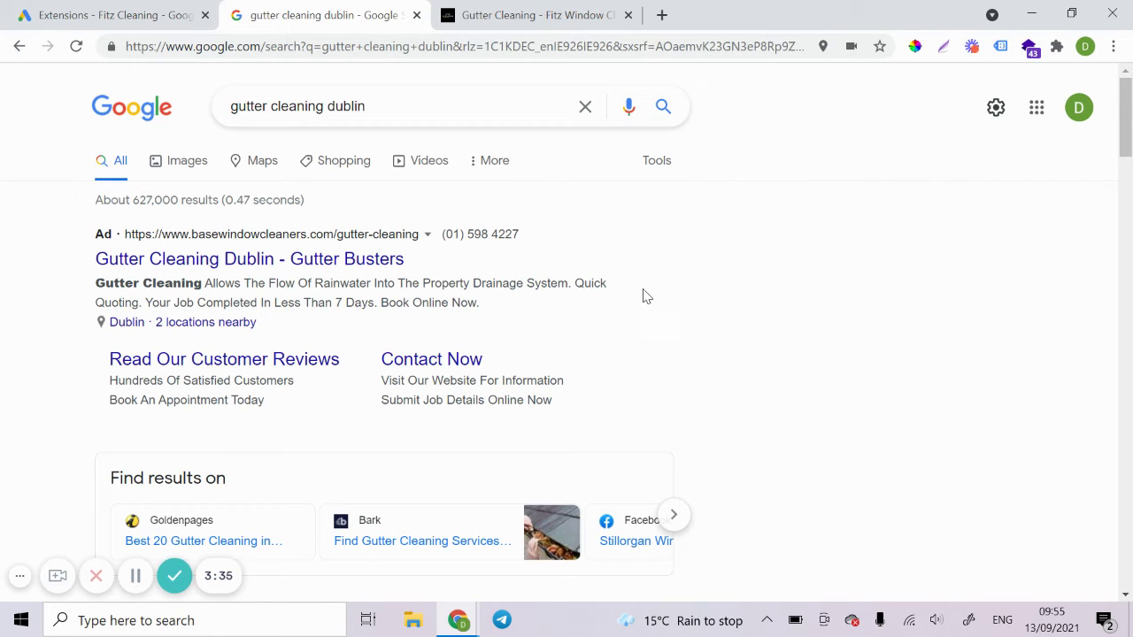
click(109, 18)
Step: Open the campaign's call extension for editing and review its phone number, call reporting and mobile device preference
double_click(1128, 421)
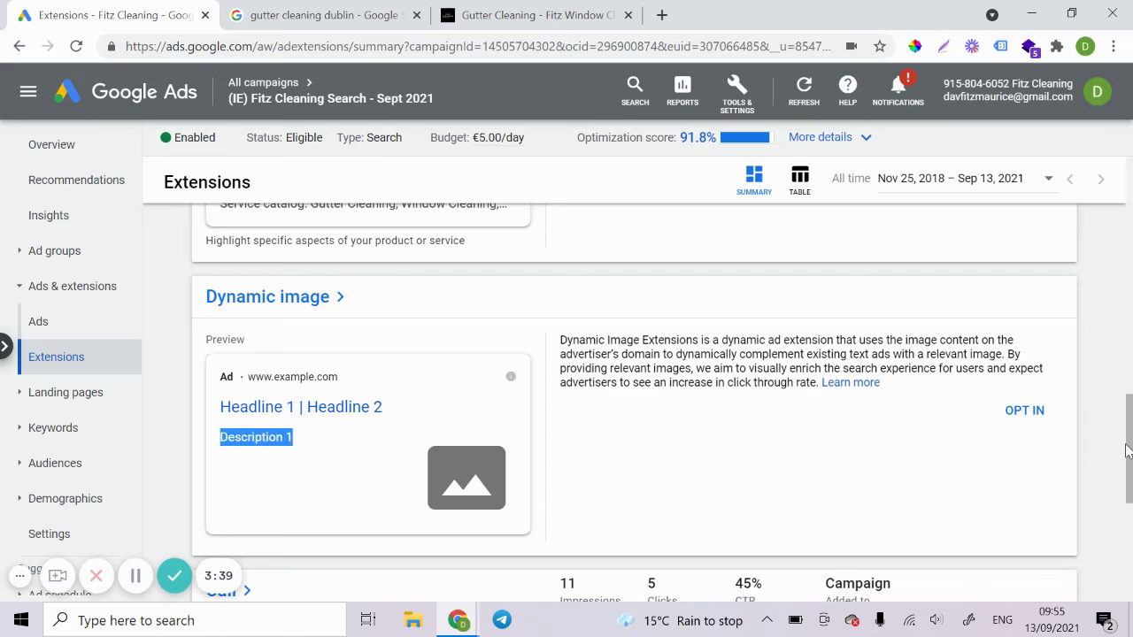
click(1120, 403)
drag(1122, 402, 1129, 498)
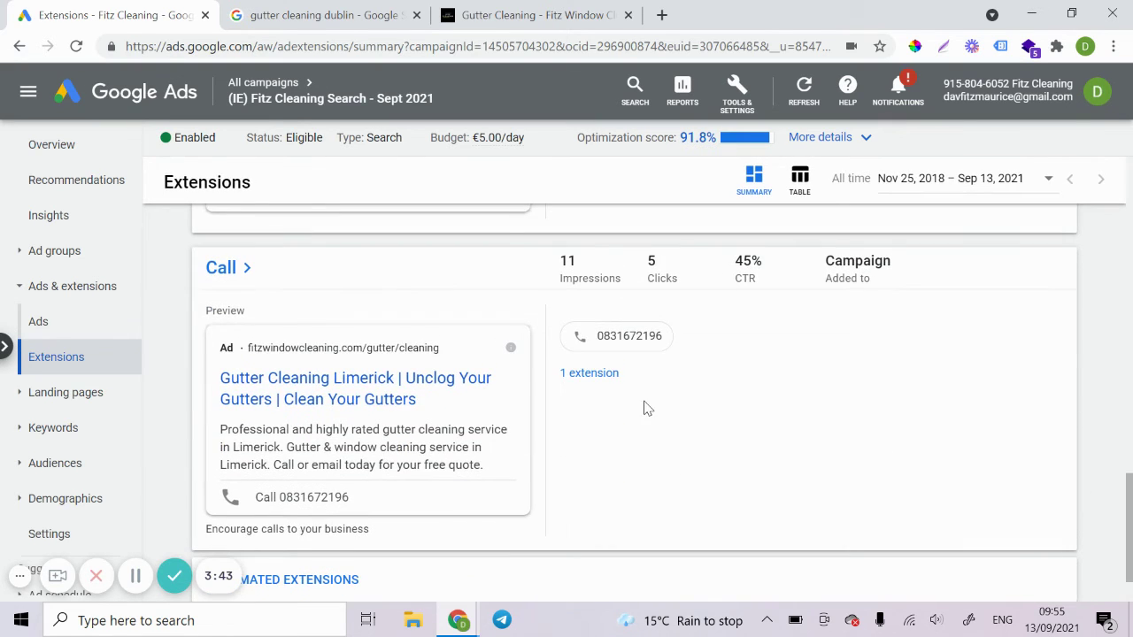
click(238, 272)
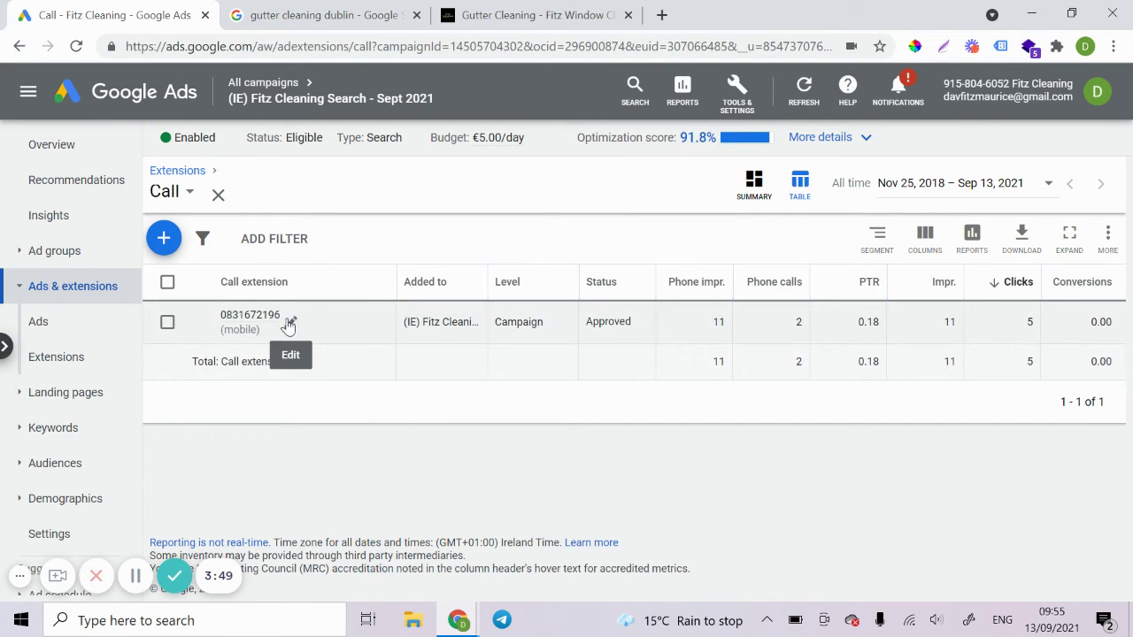
click(293, 326)
click(259, 333)
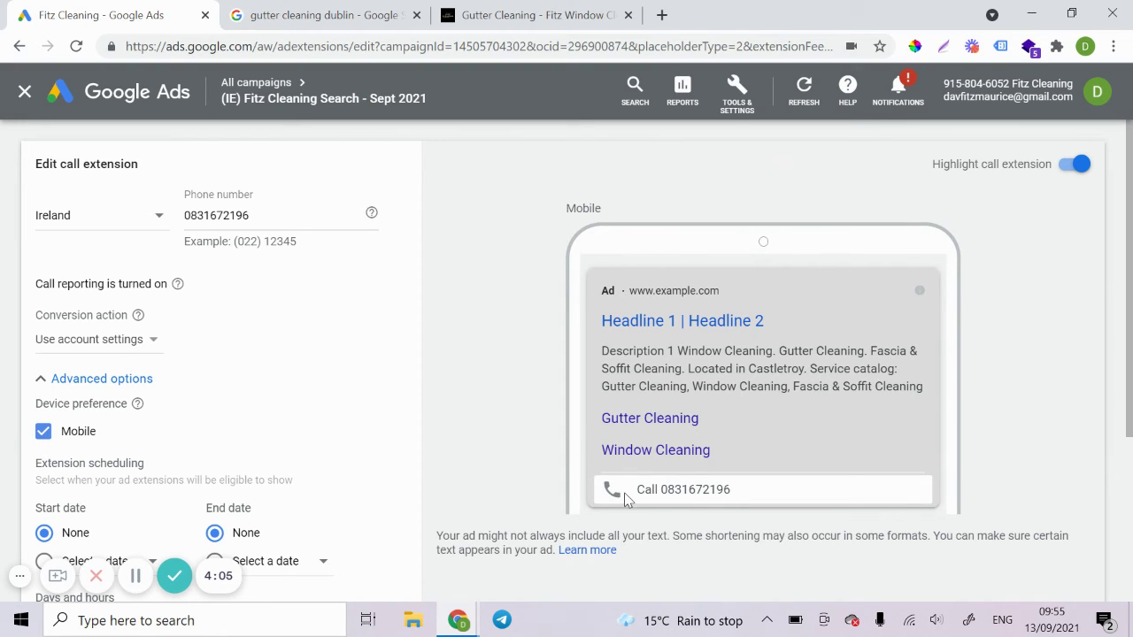
Step: Look at the phone number in the Google search ad, close the call extension editor without changes and return to the extensions summary
click(312, 15)
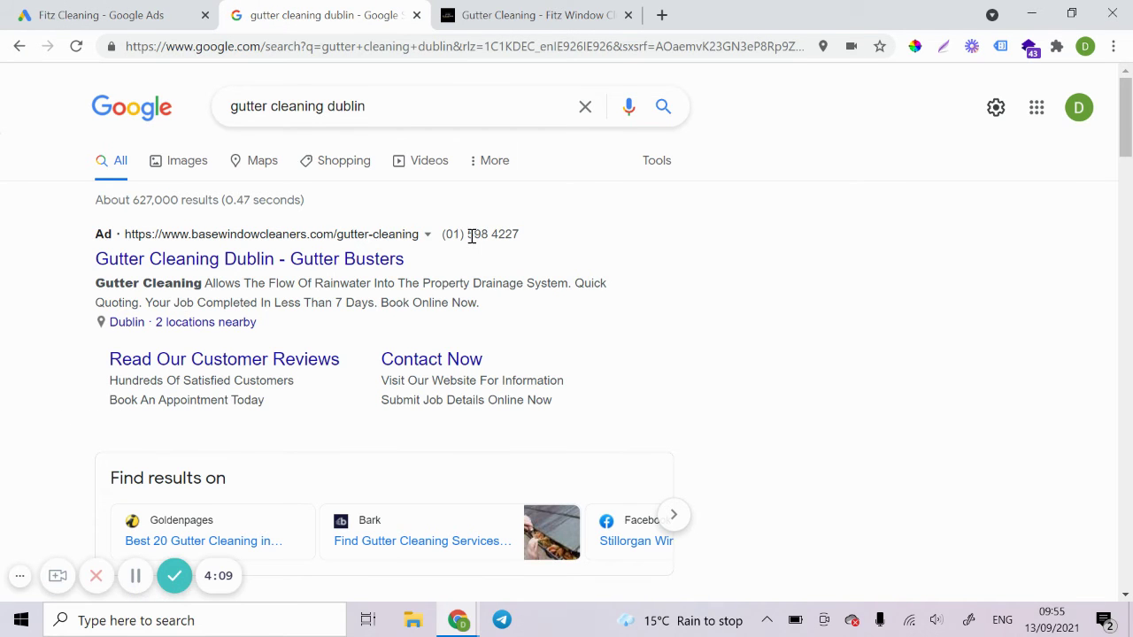
click(115, 16)
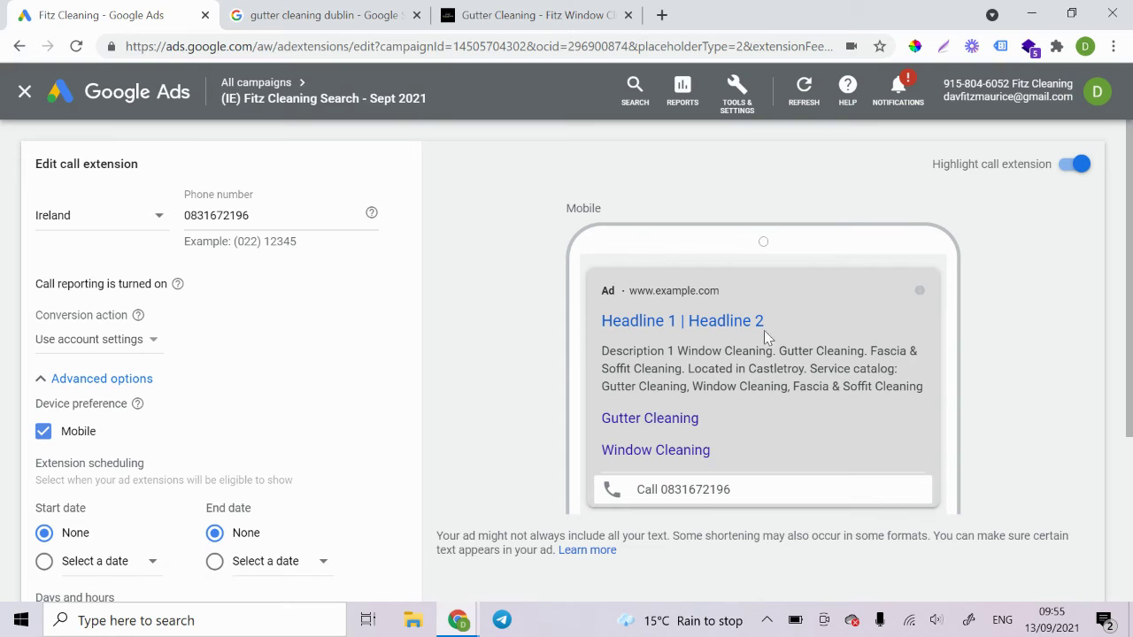
mouse_move(1132, 314)
mouse_down()
mouse_move(1131, 472)
mouse_move(1131, 315)
mouse_up()
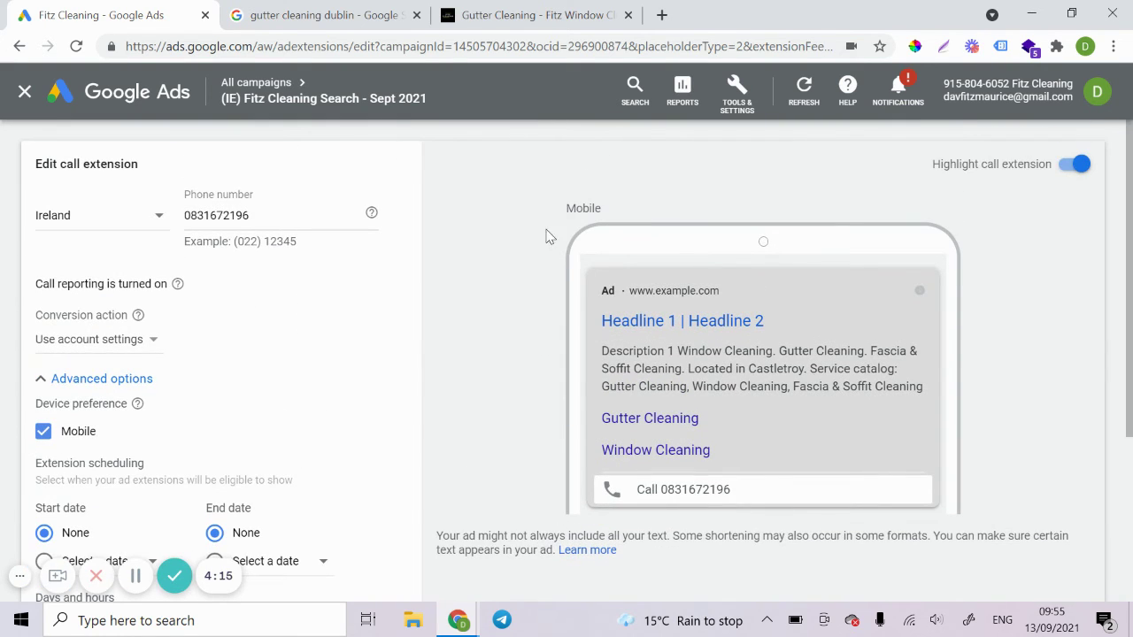
click(22, 92)
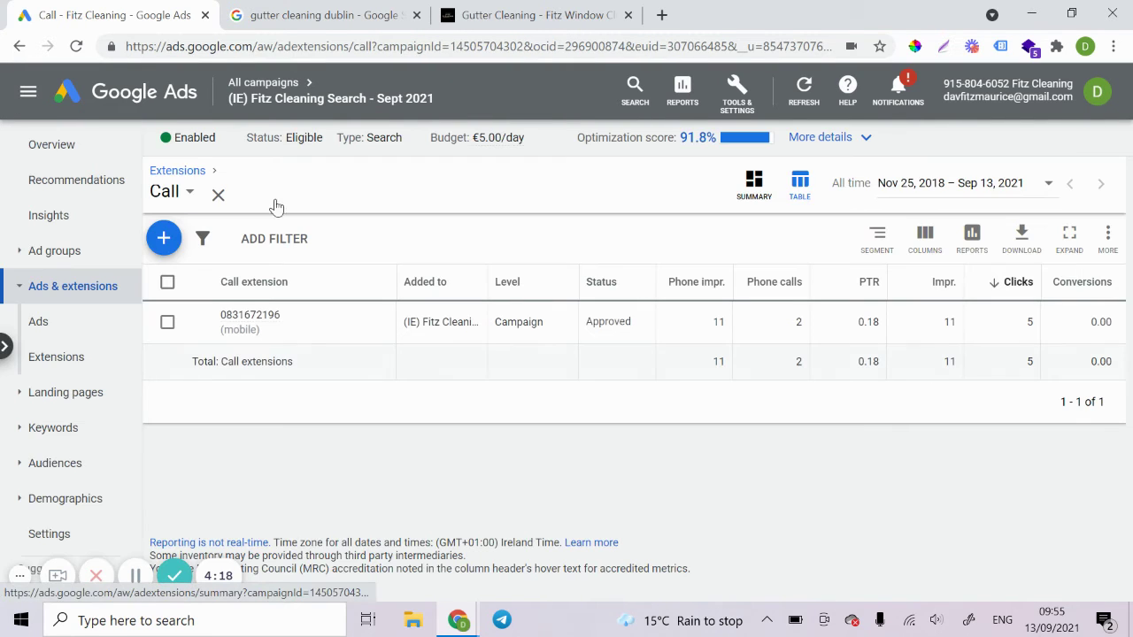
click(182, 172)
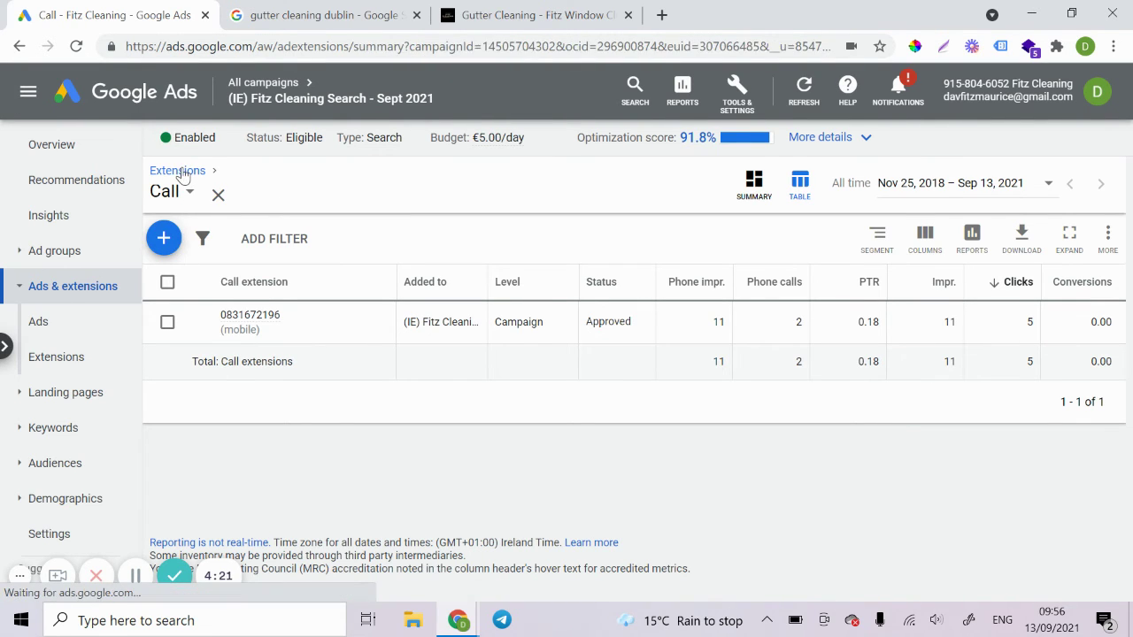
Step: Add a location extension using the known Google My Business account and sync its locations, Fitz Cleaning and Cleaning Marketing Crew
click(213, 252)
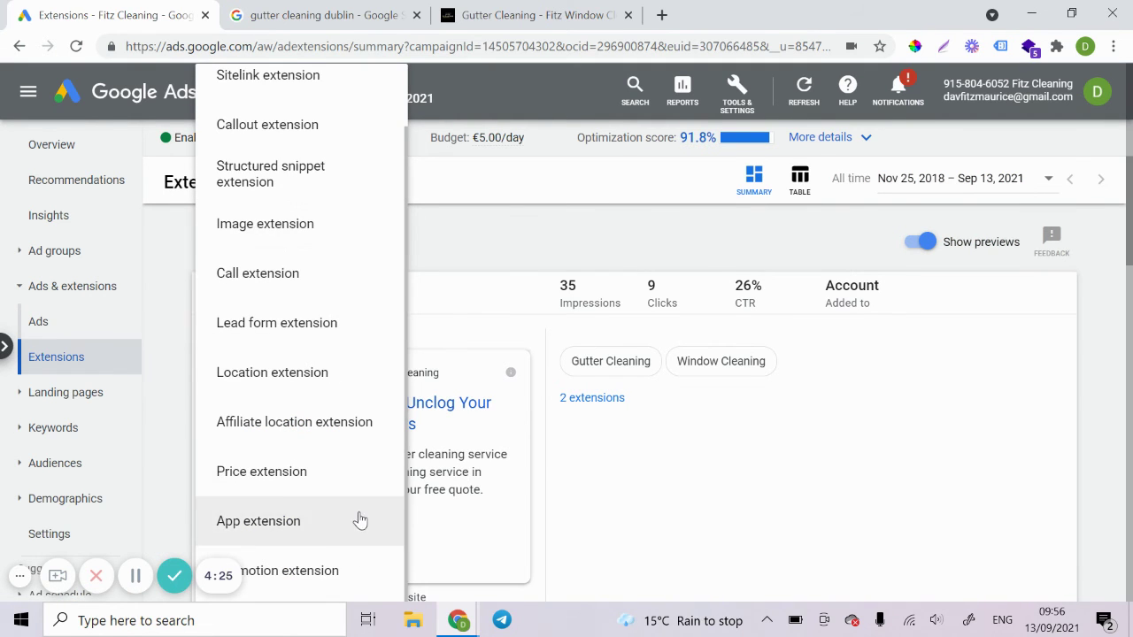
click(310, 381)
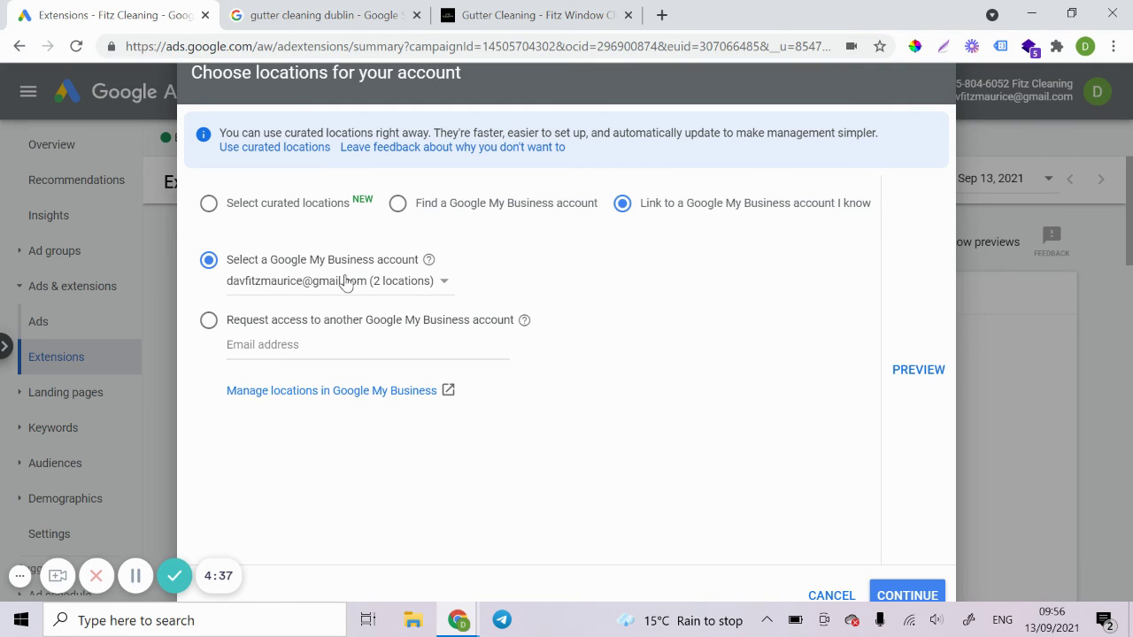
click(892, 595)
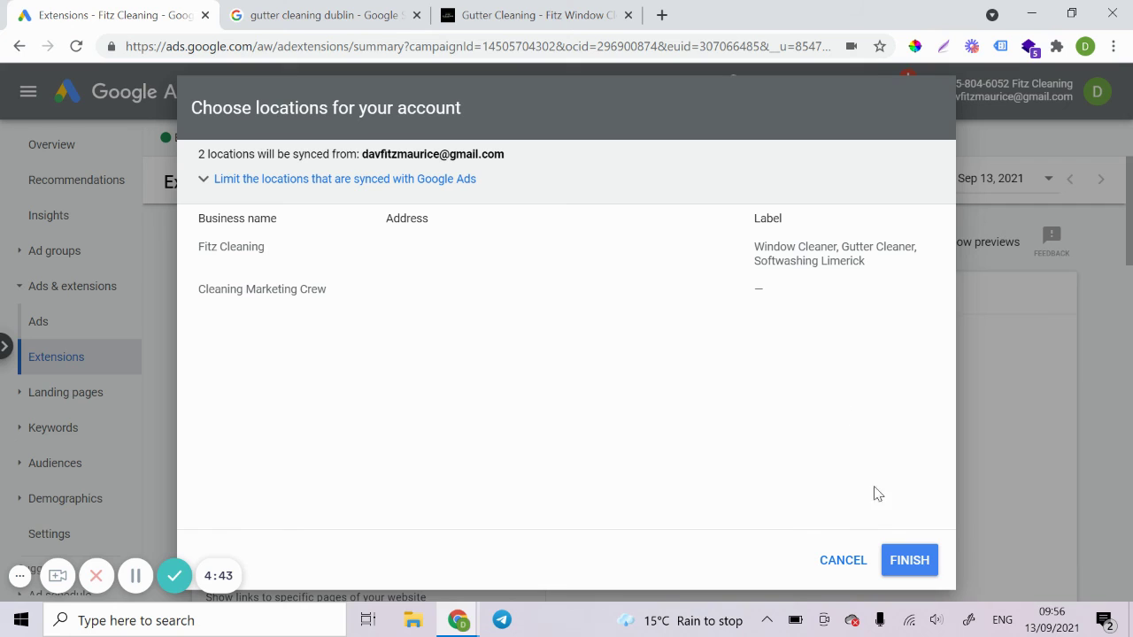
click(905, 563)
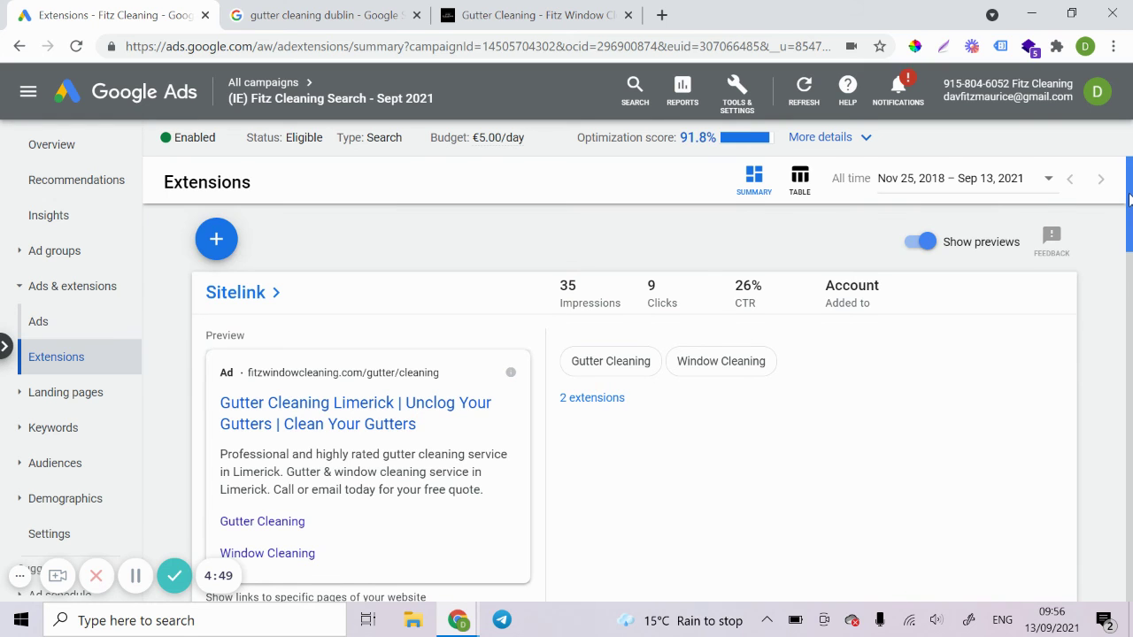
Step: Check the Location extension in the summary and compare it with the location line of the ad in the Google search results
drag(1128, 200, 1006, 477)
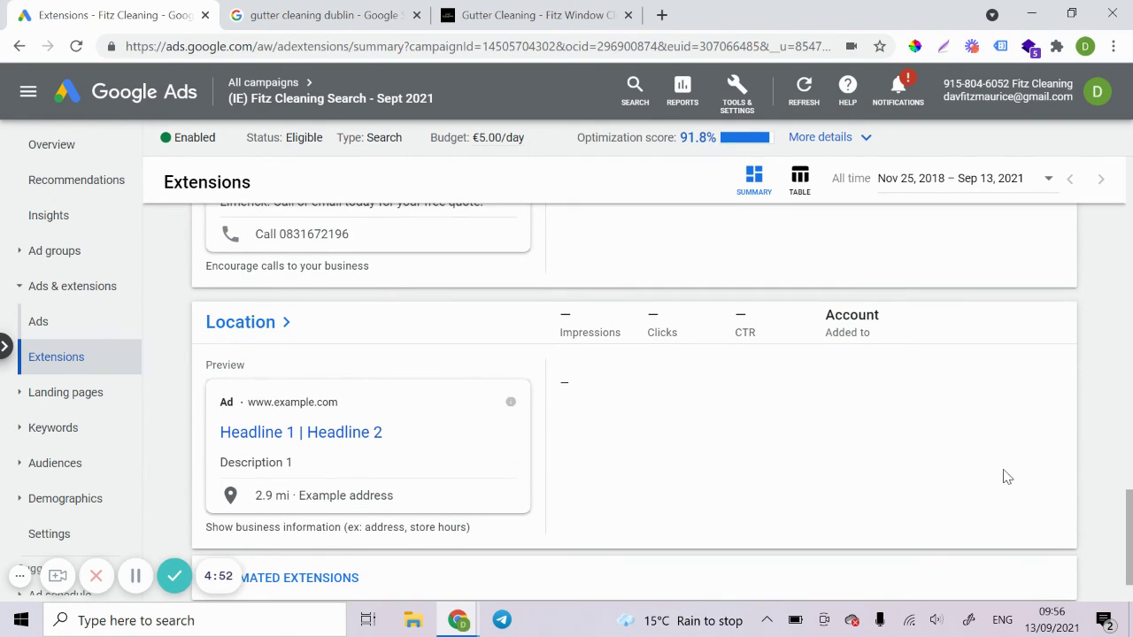
click(302, 13)
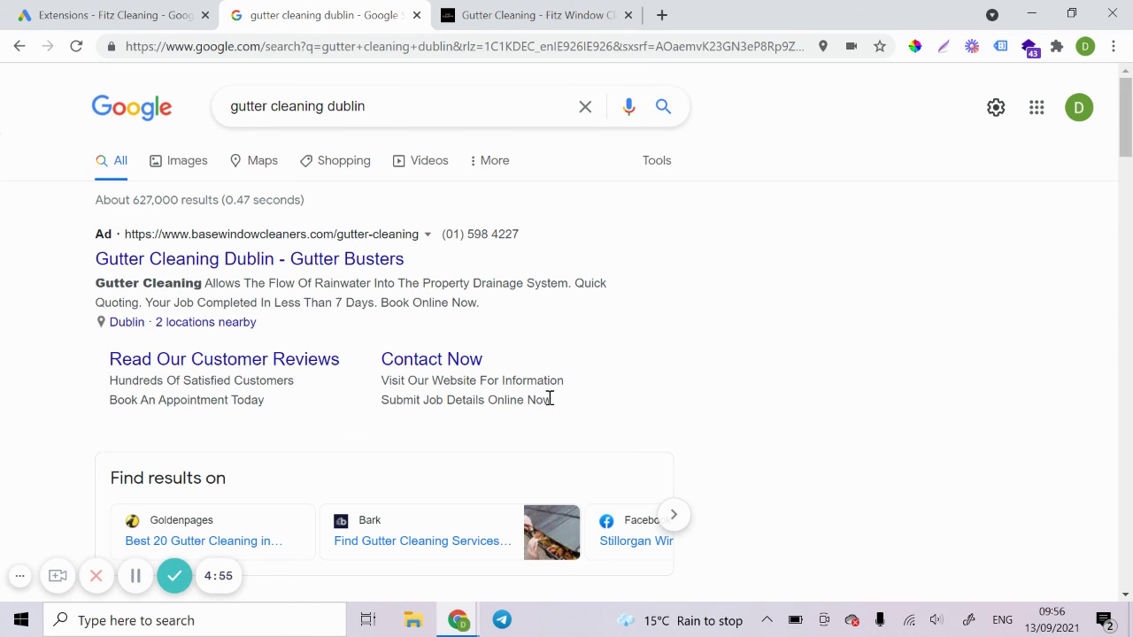